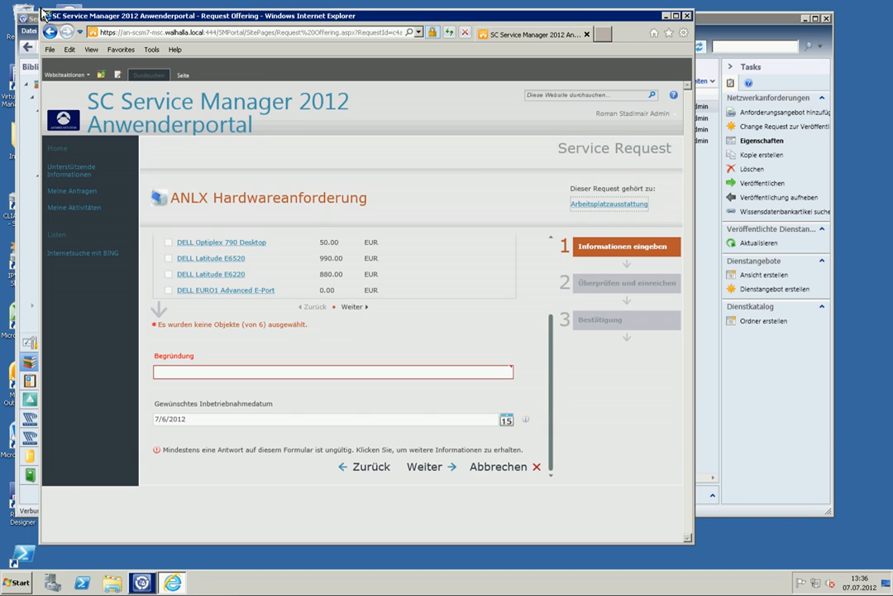
# Check the Begründung field and the date picker for Gewünschtes Inbetriebnahmedatum on the ANLX Hardwareanforderung request form
pyautogui.moveTo(322, 25); pyautogui.dragTo(342, 25)
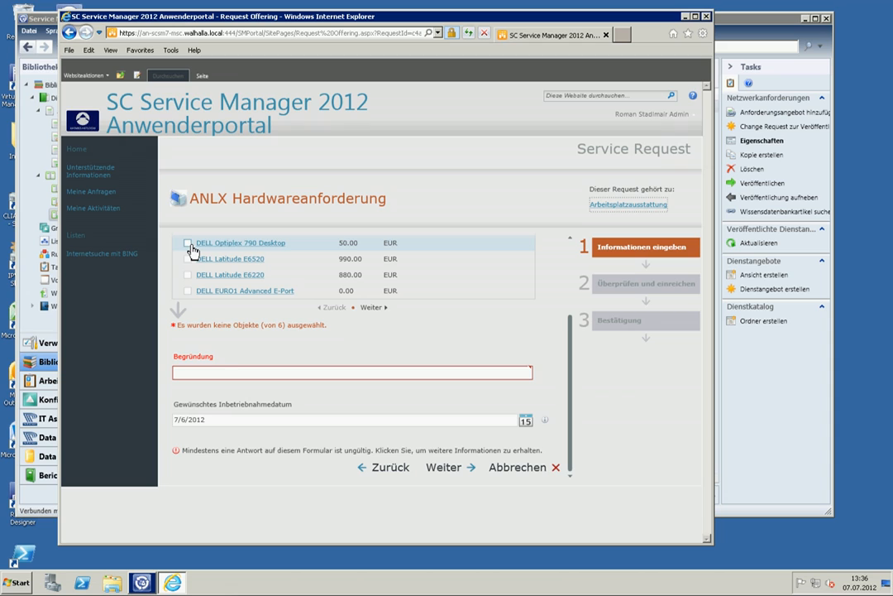
pyautogui.click(256, 373)
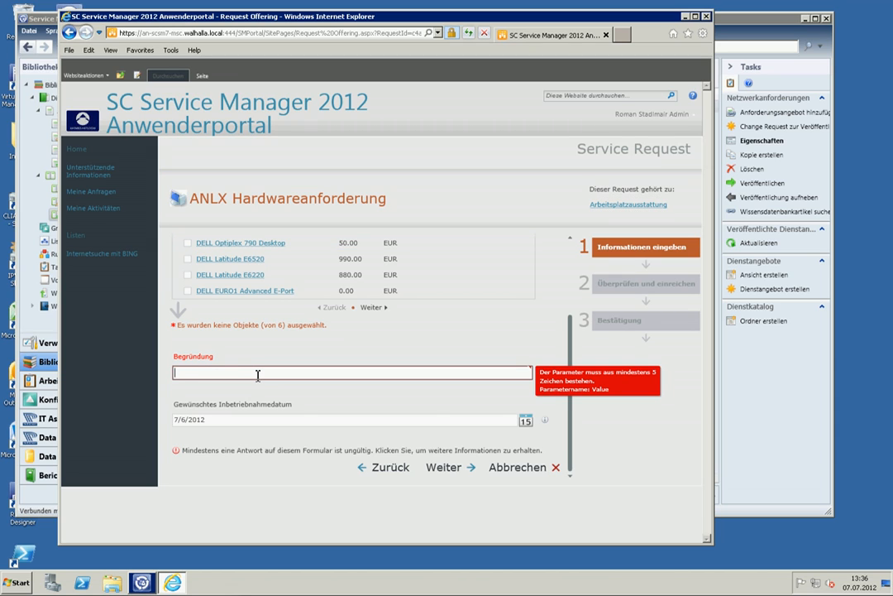
pyautogui.click(527, 422)
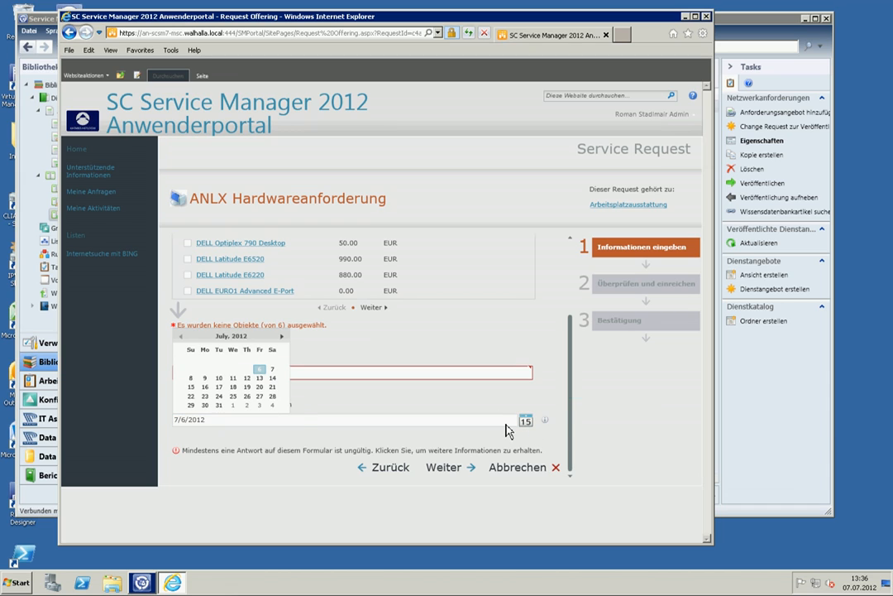
pyautogui.click(288, 482)
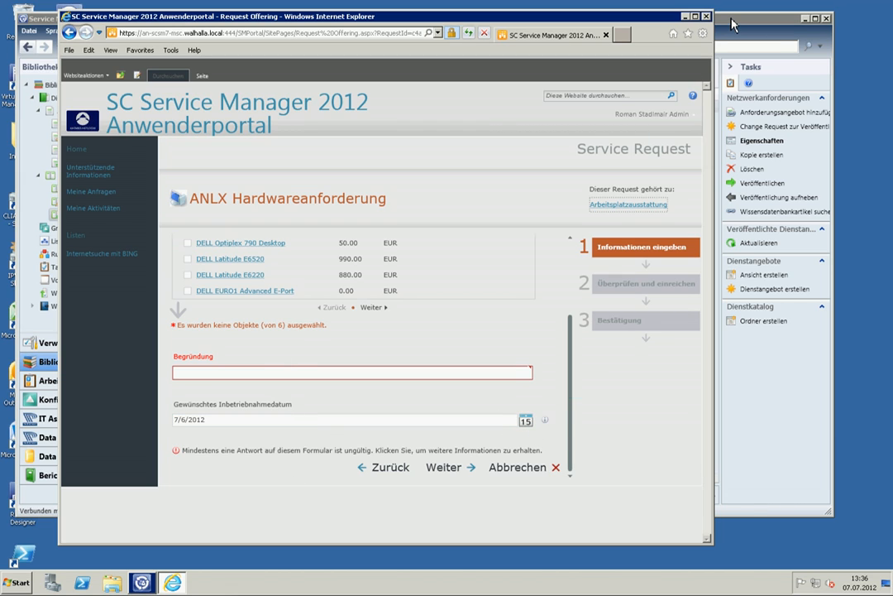
# Switch to the Service Manager console and open the form of the library template ANLX RBA-Vorlage HW-Anforderung
pyautogui.click(733, 25)
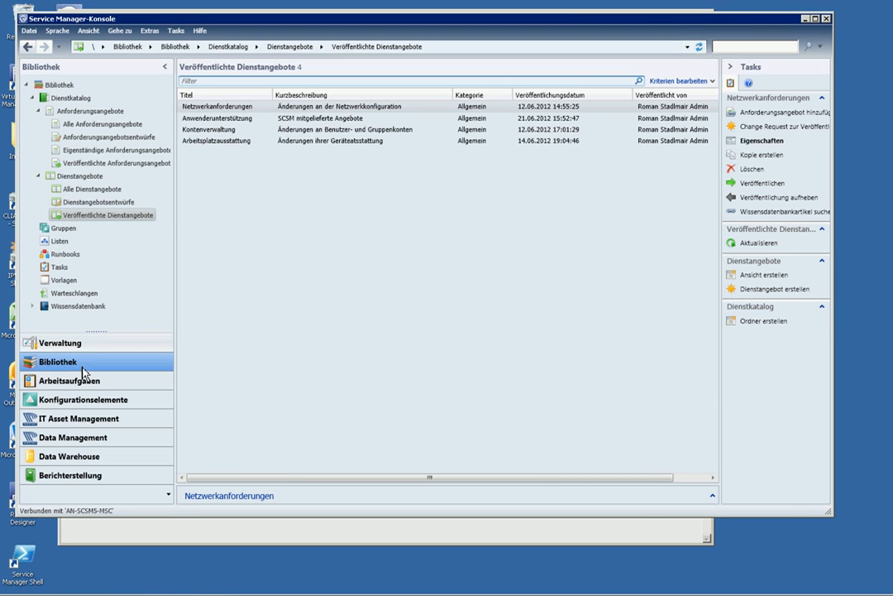
pyautogui.click(59, 284)
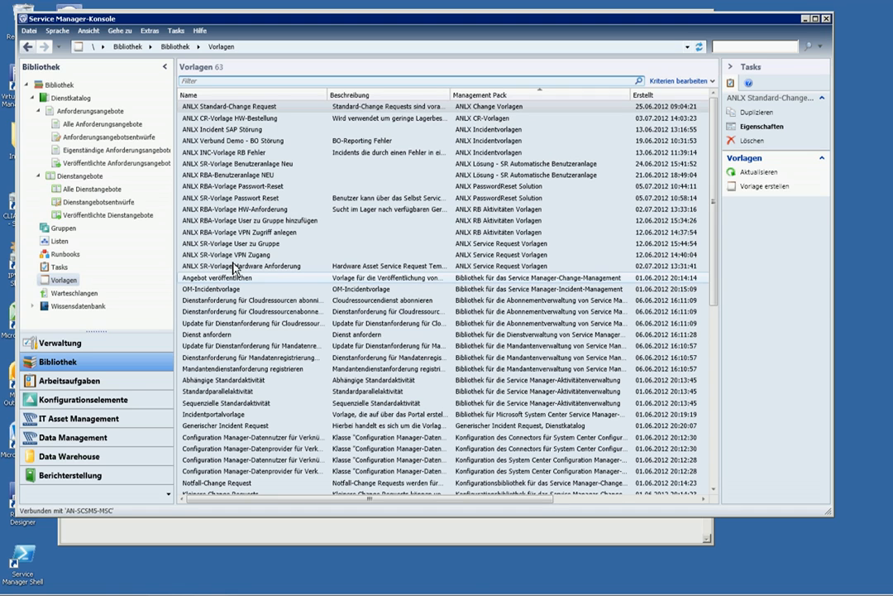
pyautogui.click(254, 212)
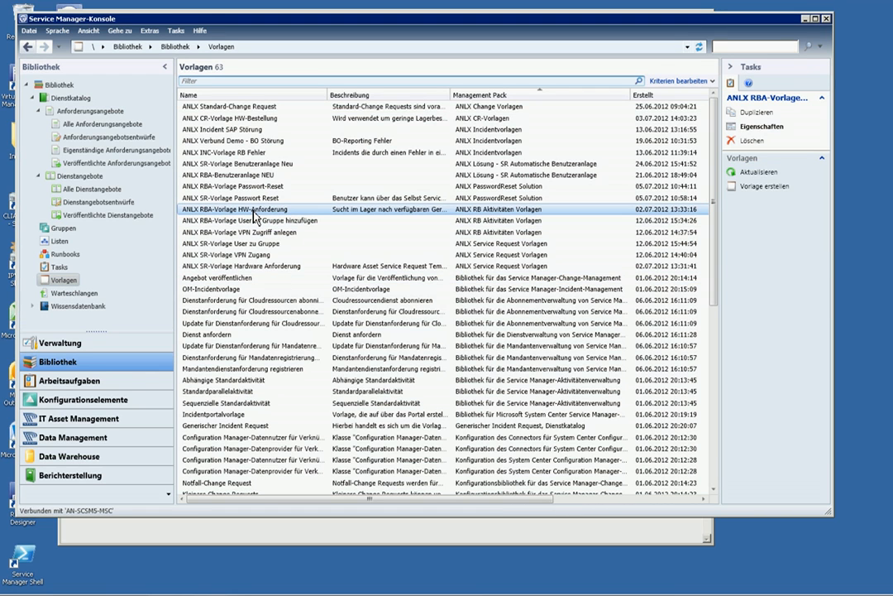
pyautogui.click(749, 126)
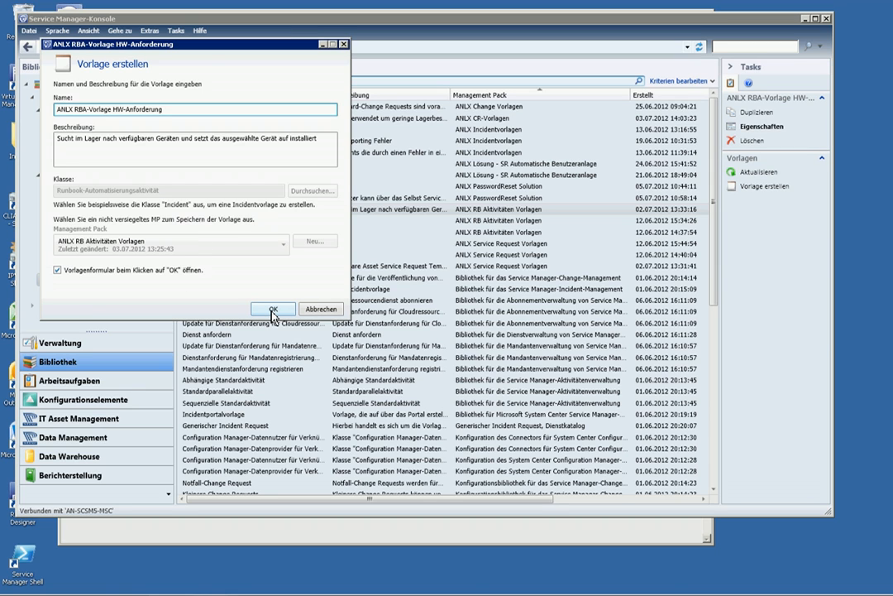
pyautogui.click(273, 310)
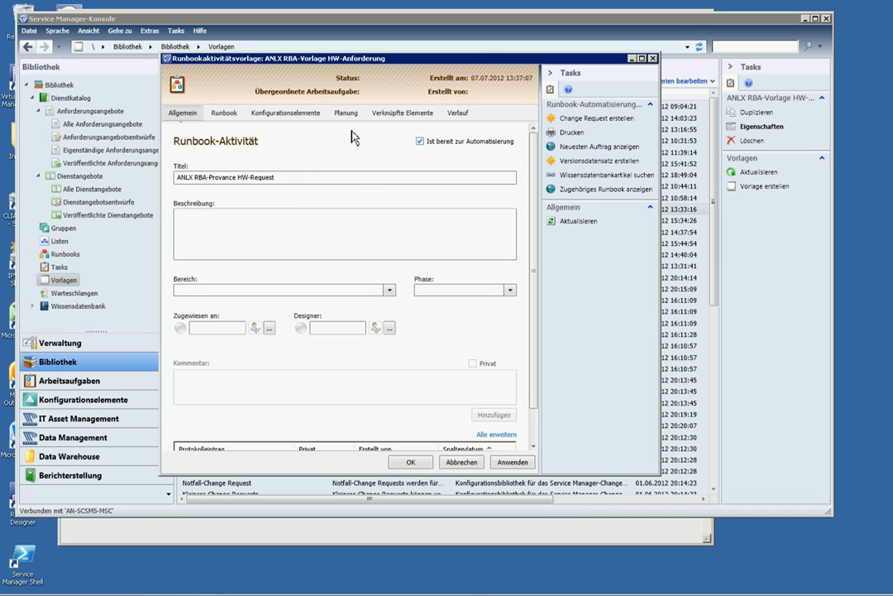
# Review the runbook information and the ActivityID property mapping, and close the runbook activity template without saving
pyautogui.click(224, 113)
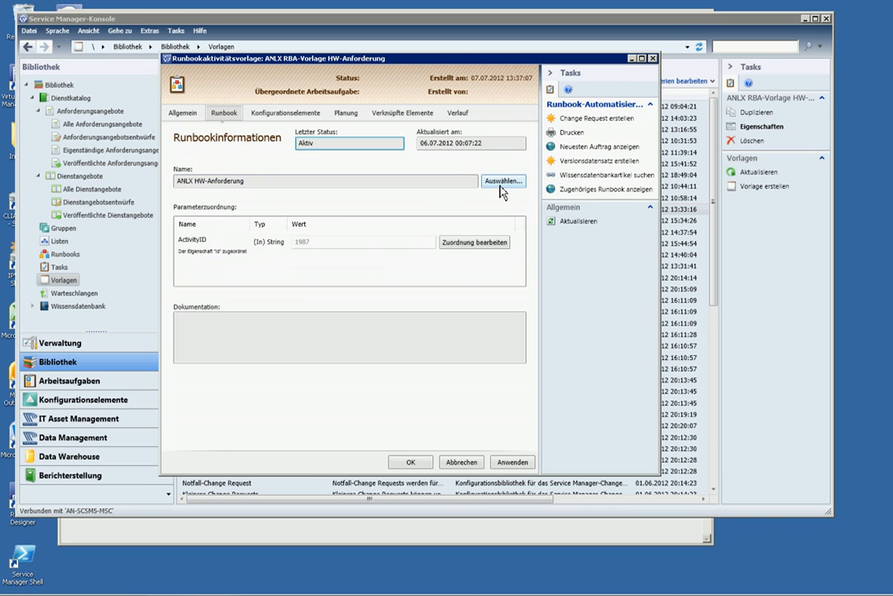
pyautogui.click(474, 242)
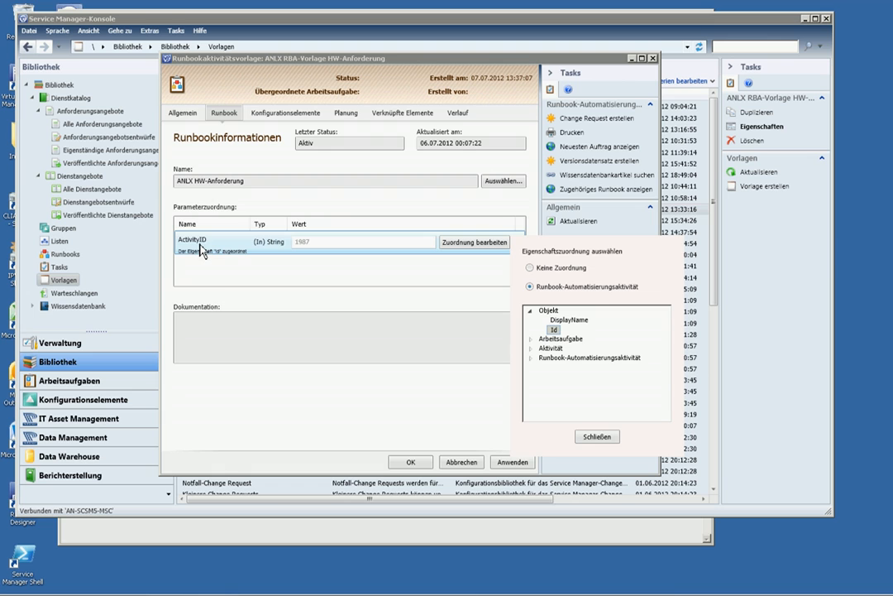
pyautogui.click(592, 439)
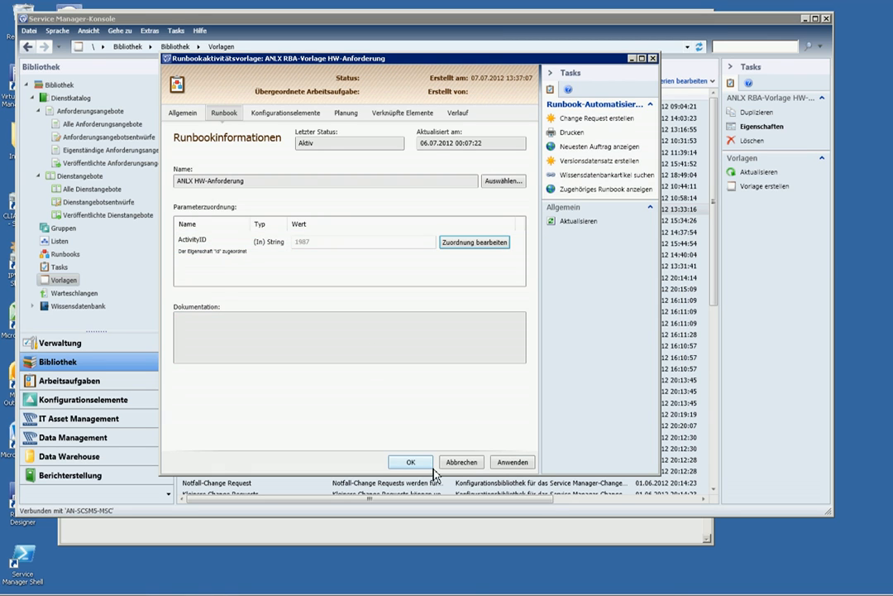
pyautogui.click(461, 462)
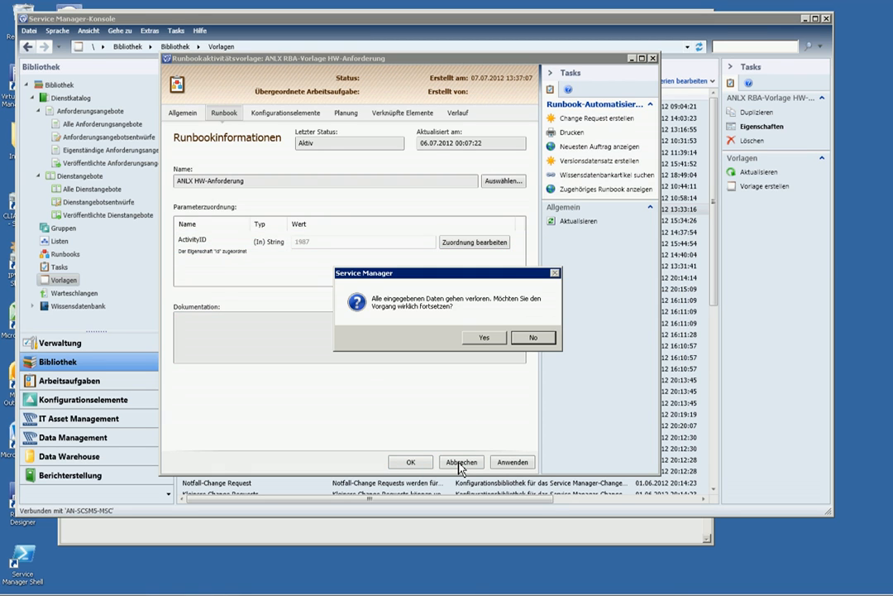
pyautogui.click(485, 339)
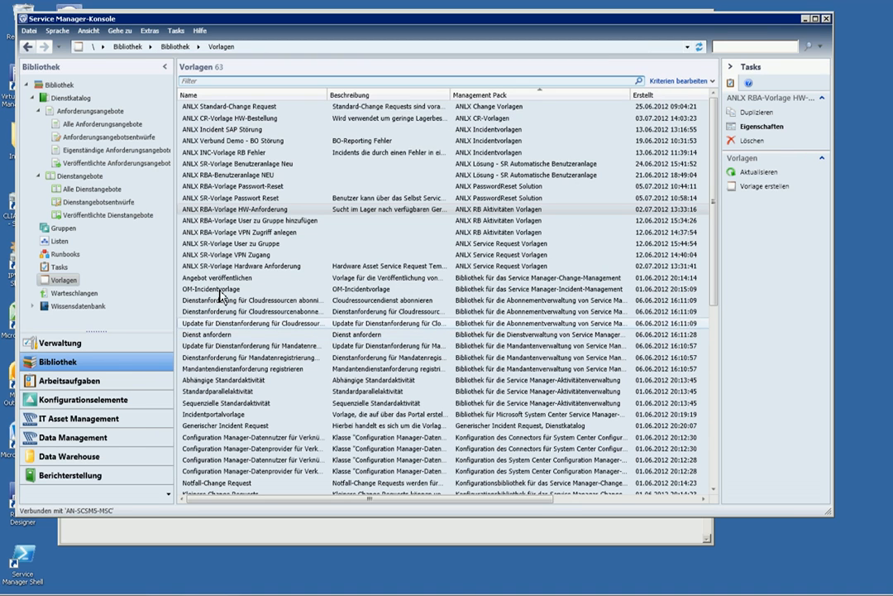
# Open the form of the template ANLX SR-Vorlage Hardware Anforderung and view the details of its Hardware Inbetriebnahme activity
pyautogui.click(261, 269)
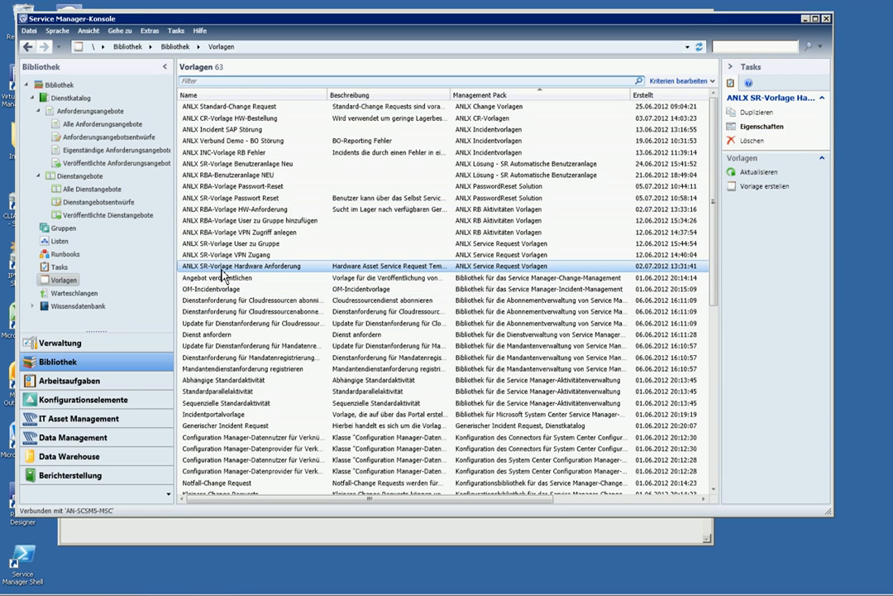
pyautogui.doubleClick(268, 276)
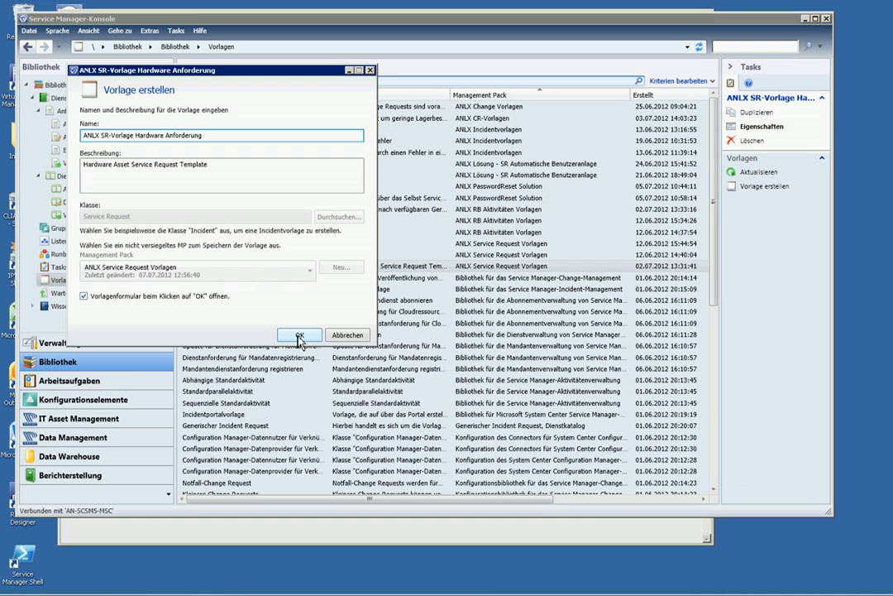
pyautogui.click(300, 336)
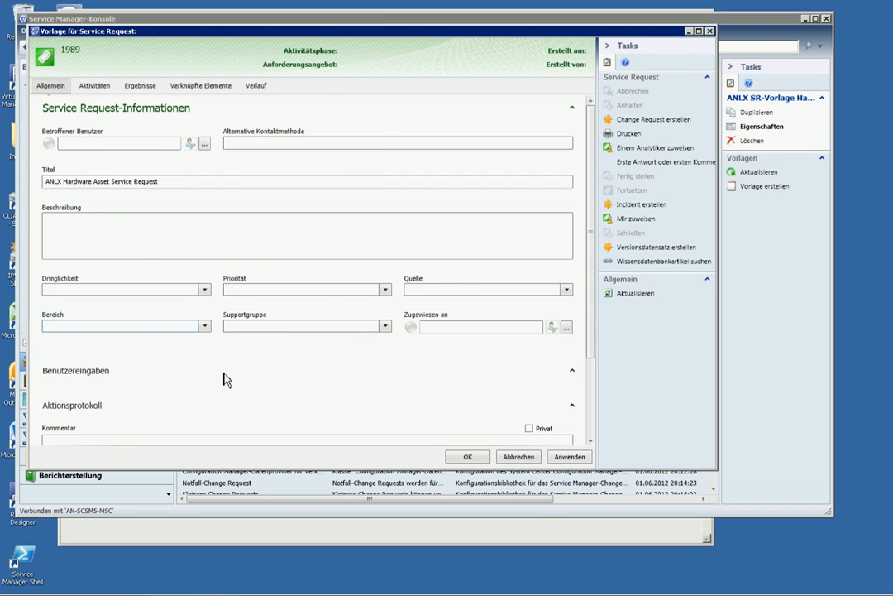
pyautogui.click(96, 87)
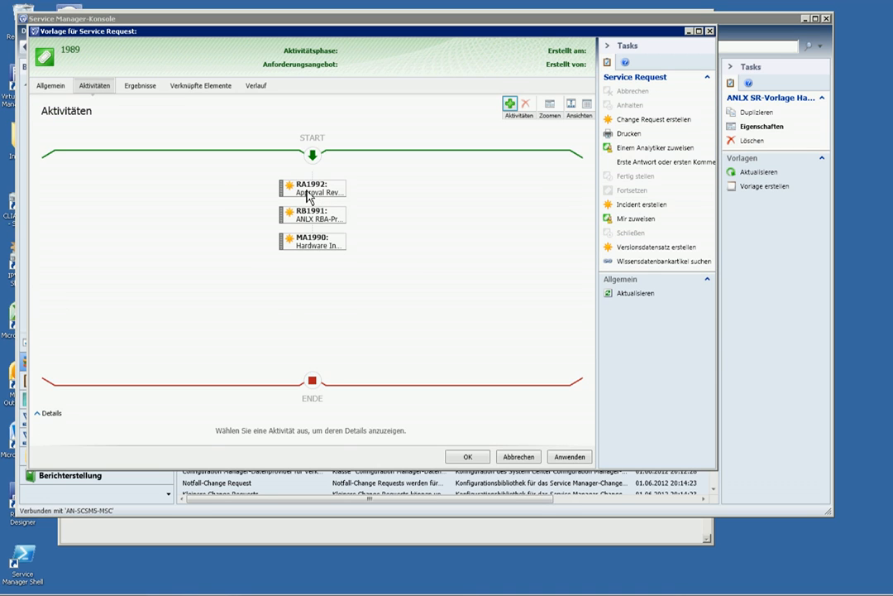
pyautogui.click(313, 246)
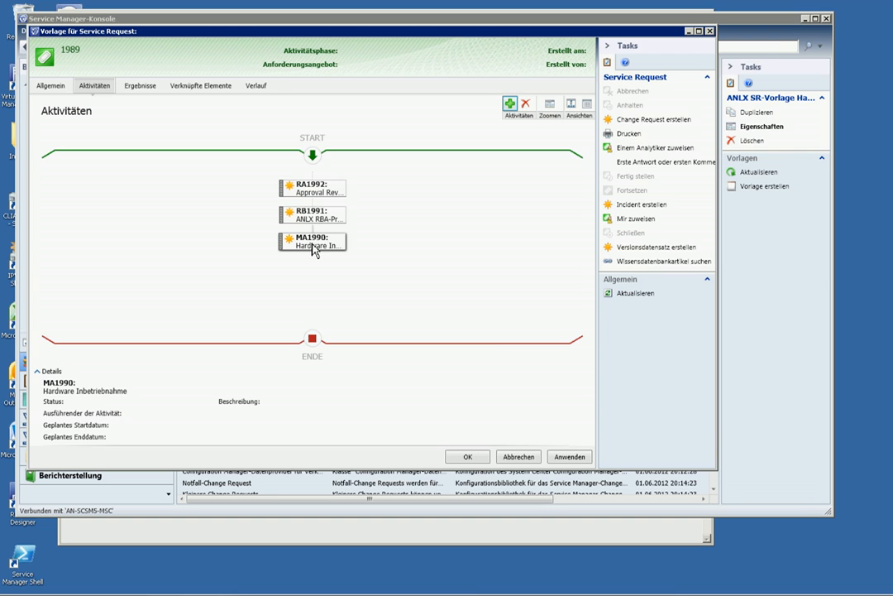
# Inspect the Approval Review Activity's approval condition and reviewers, and close it without saving
pyautogui.doubleClick(311, 193)
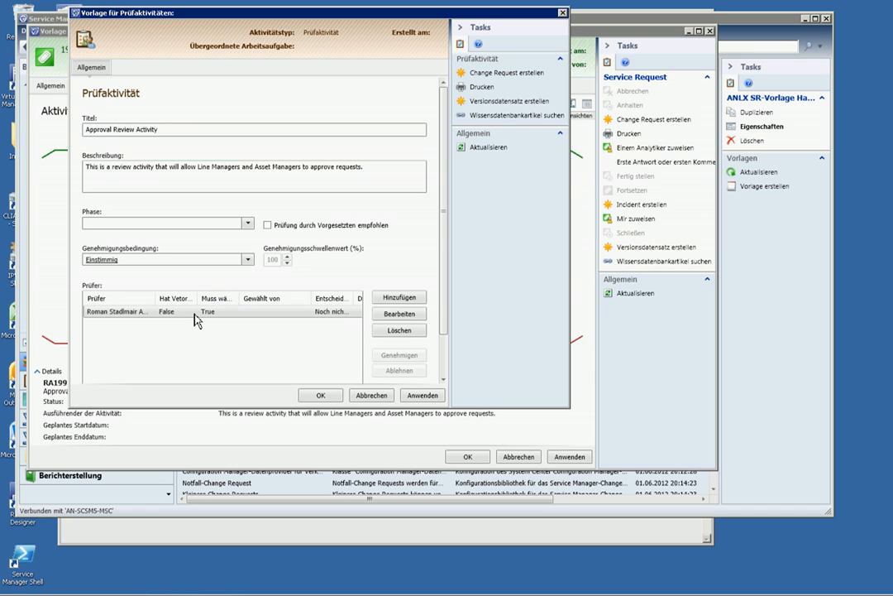
pyautogui.click(370, 395)
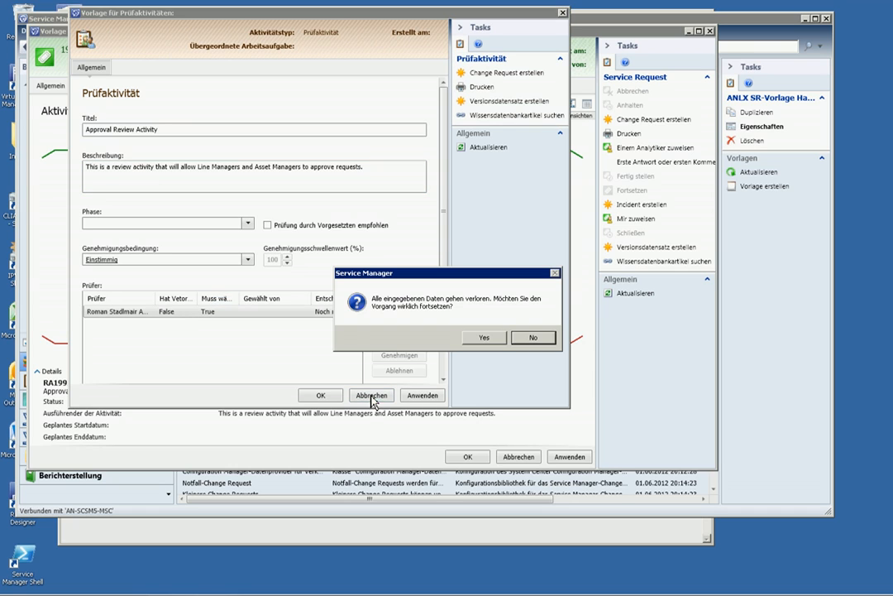
pyautogui.click(484, 338)
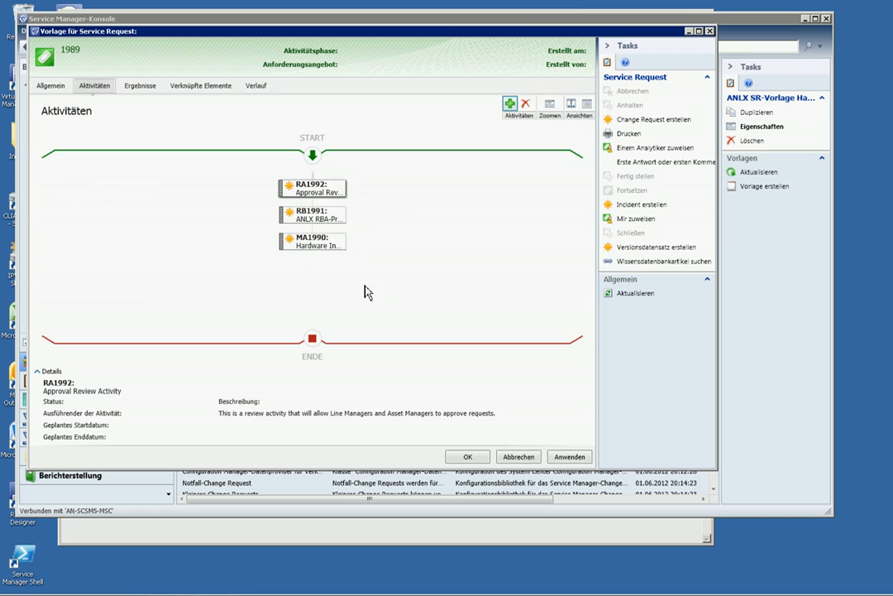
# Inspect the manual activity Hardware Inbetriebnahme, and close both it and the service request template without saving
pyautogui.doubleClick(314, 252)
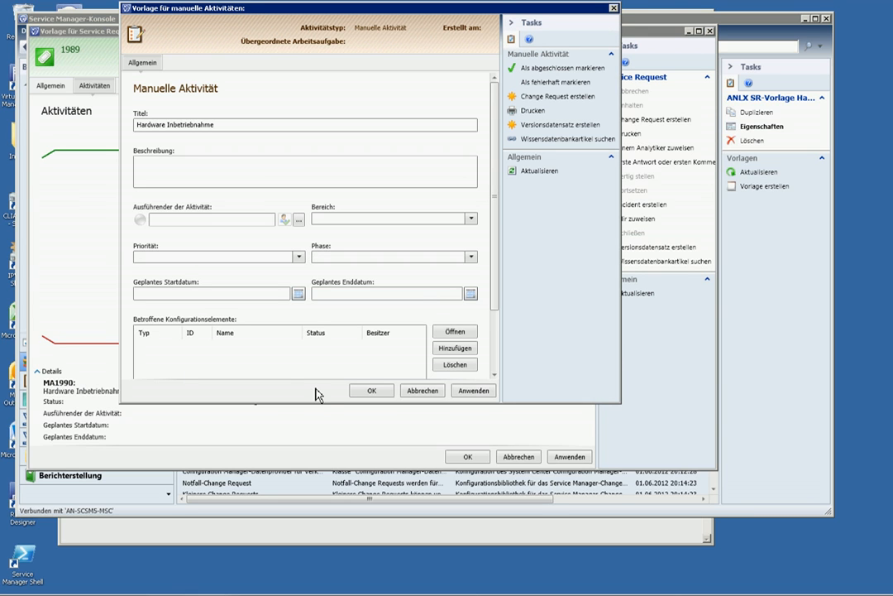
pyautogui.scroll(-3, 499, 171)
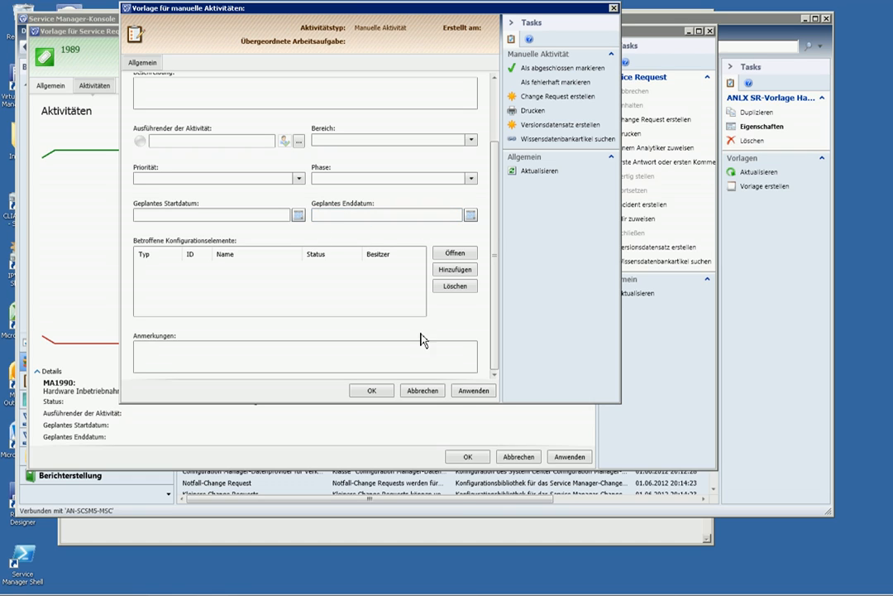
pyautogui.click(428, 397)
pyautogui.click(488, 341)
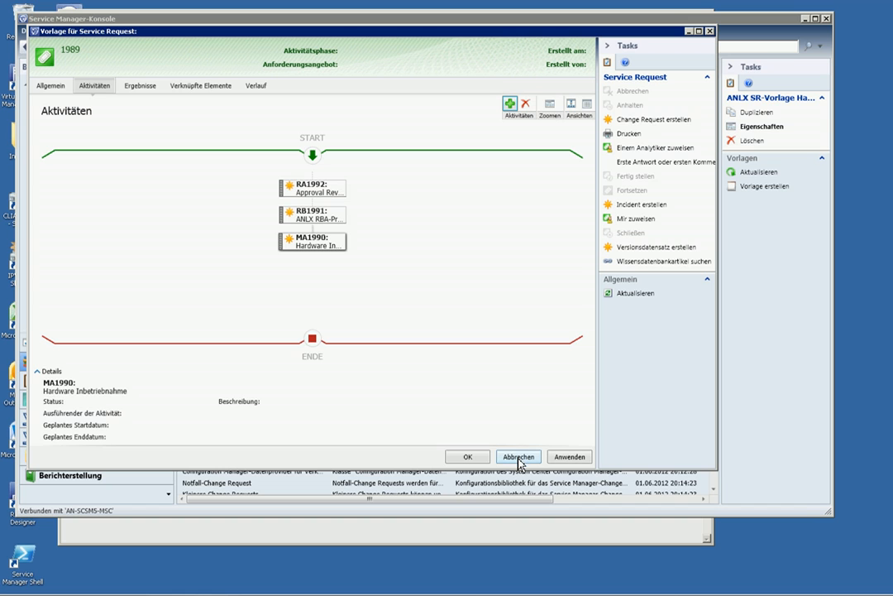
pyautogui.click(518, 459)
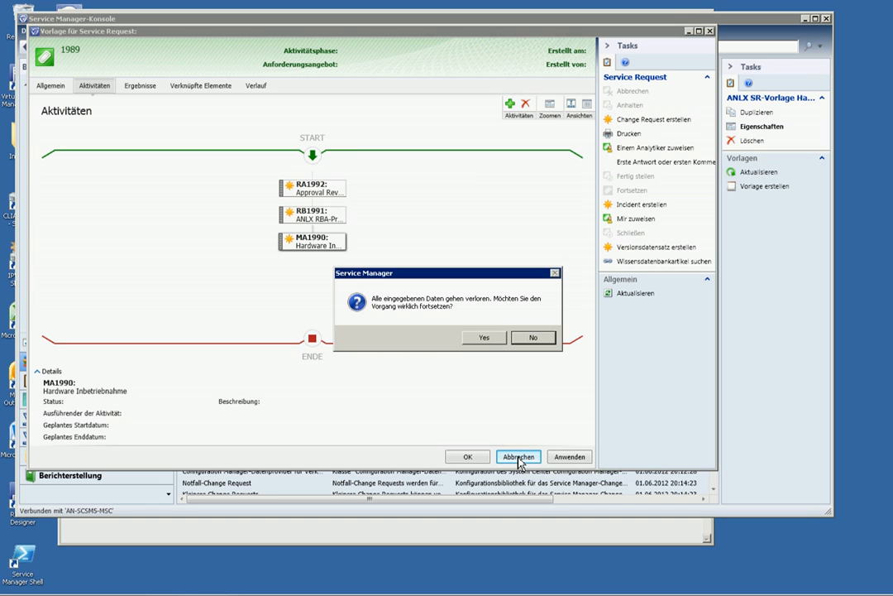
pyautogui.click(485, 339)
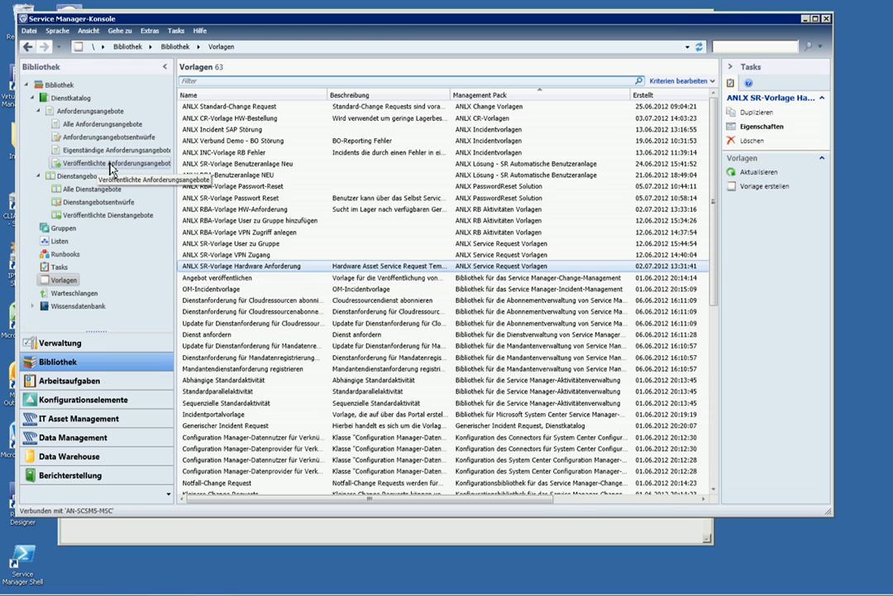
# Open the published request offering ANLX Hardwareanforderung for editing and enlarge its window
pyautogui.click(110, 164)
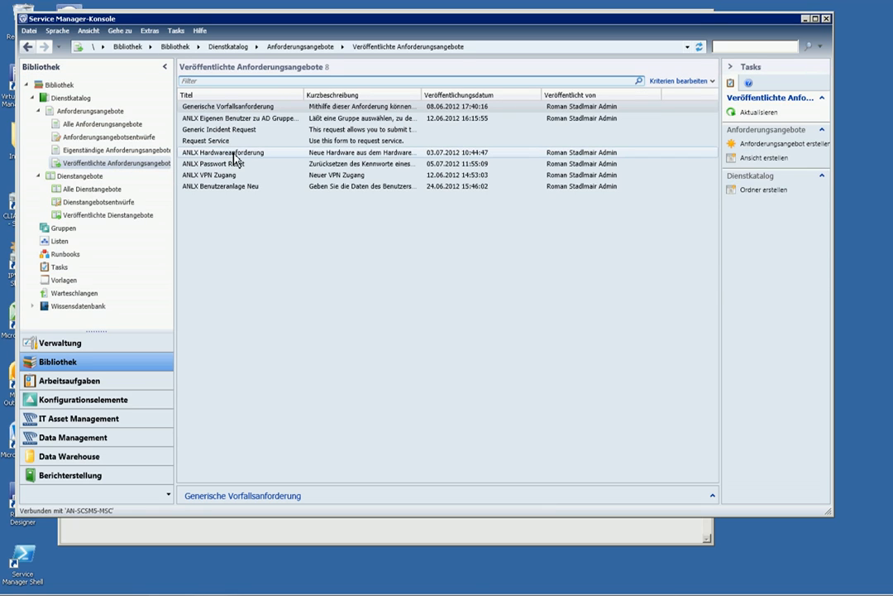
pyautogui.click(239, 159)
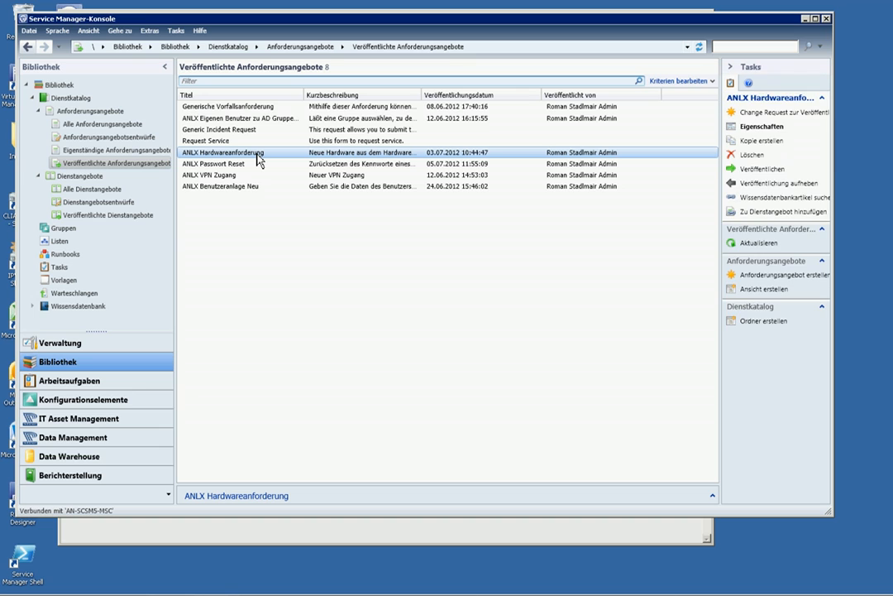
pyautogui.doubleClick(259, 159)
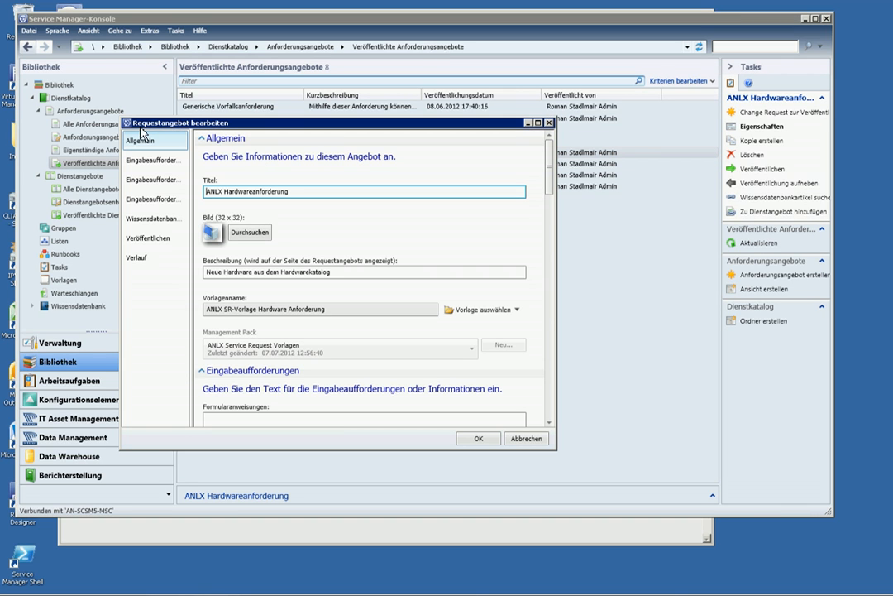
pyautogui.moveTo(124, 124); pyautogui.dragTo(90, 48)
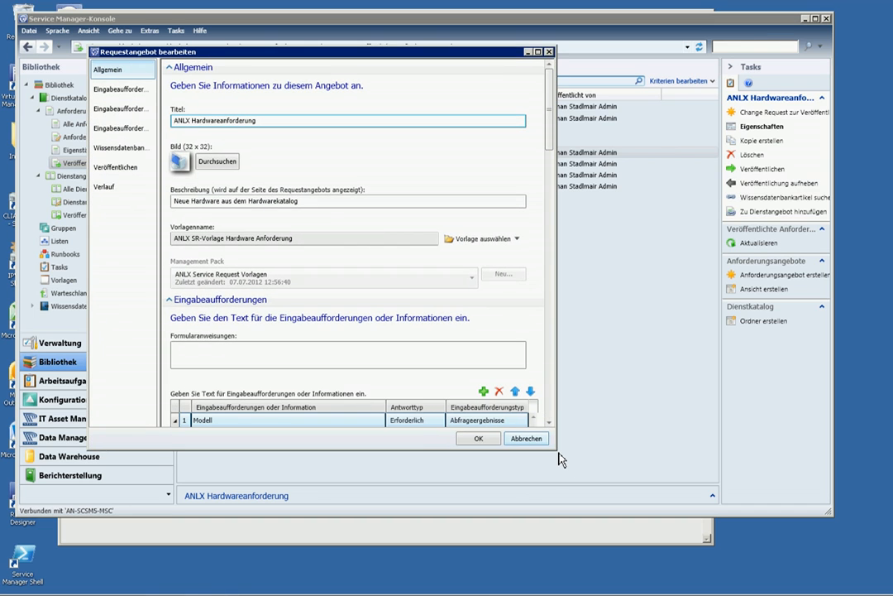
pyautogui.moveTo(559, 457); pyautogui.dragTo(652, 520)
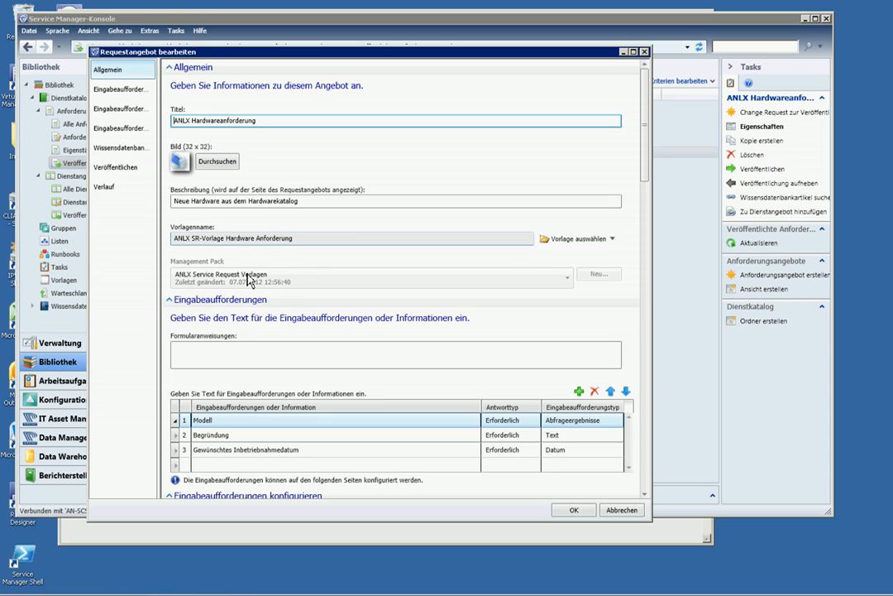
# Review the offering's prompts and inspect the class, criteria, columns and options of the Modell prompt's query results, and cancel the configuration
pyautogui.moveTo(649, 176); pyautogui.dragTo(649, 197)
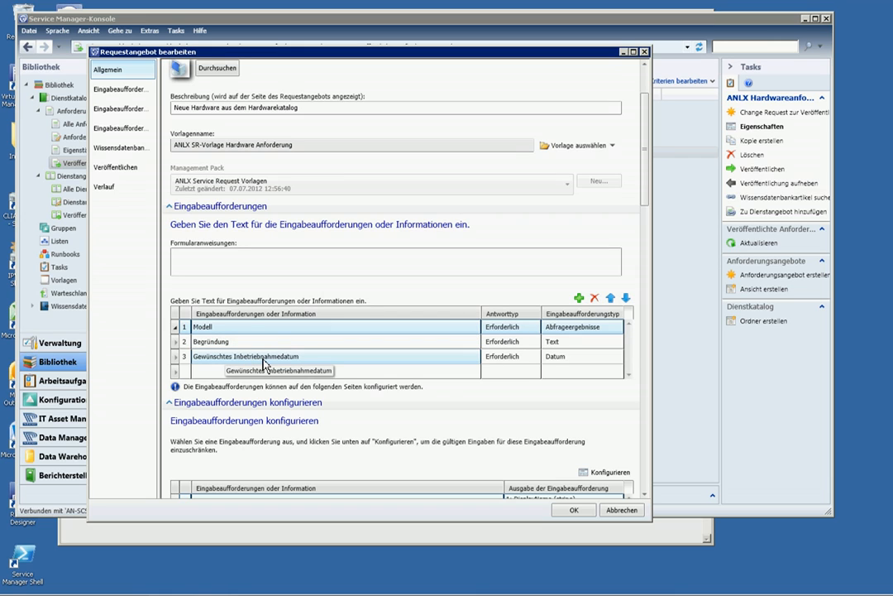
pyautogui.moveTo(646, 194); pyautogui.dragTo(653, 268)
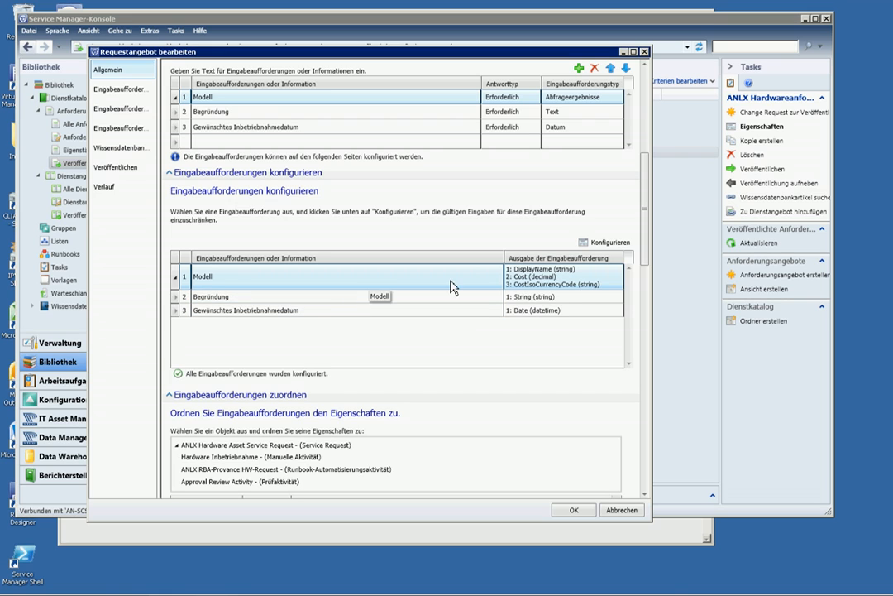
pyautogui.click(601, 245)
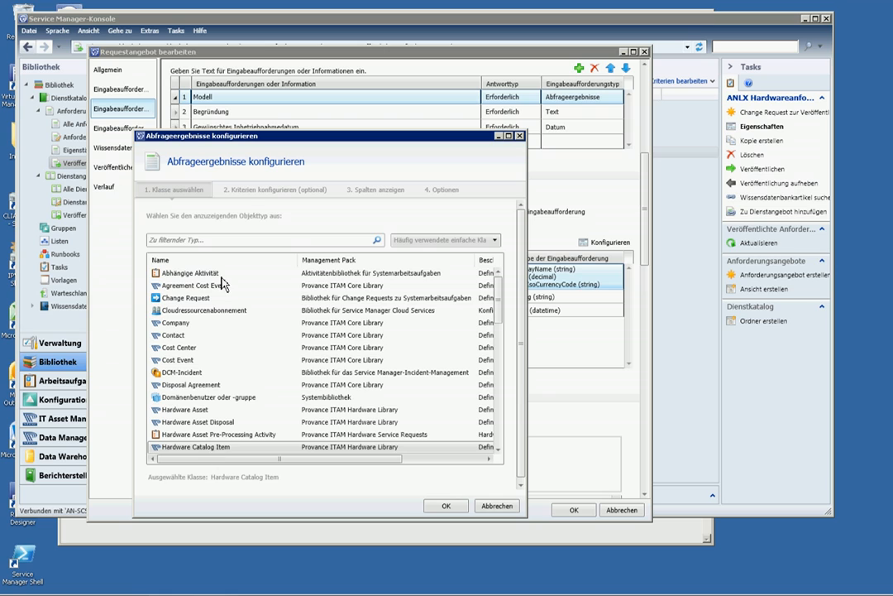
pyautogui.click(254, 192)
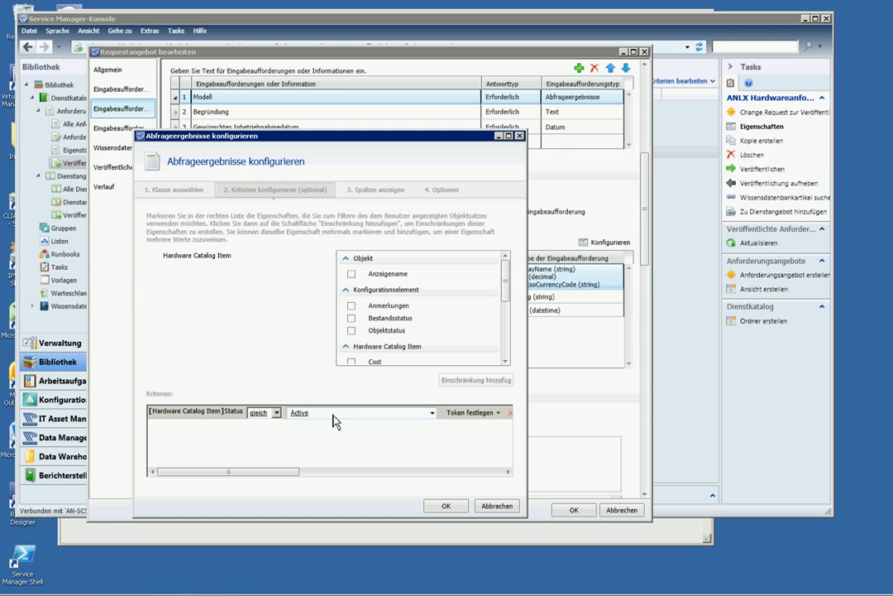
pyautogui.click(374, 189)
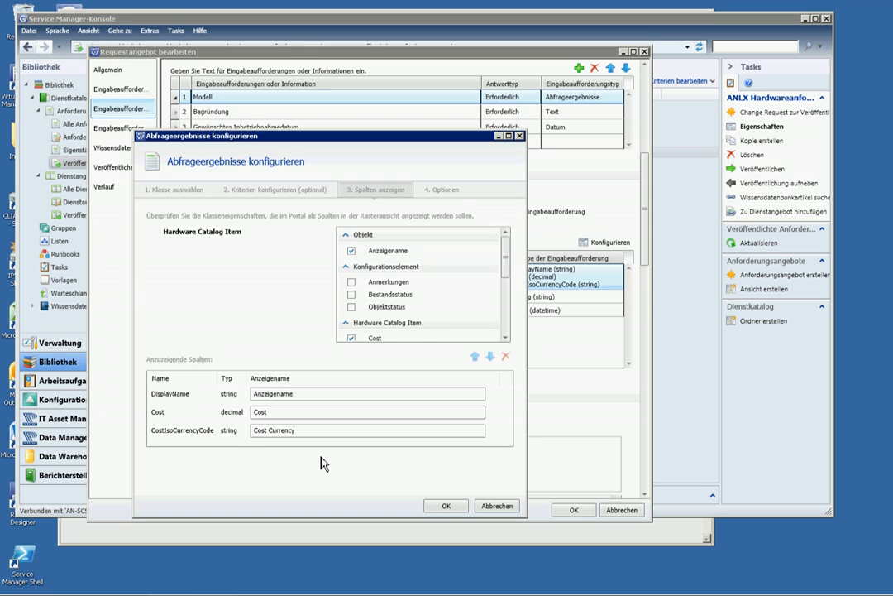
pyautogui.click(448, 195)
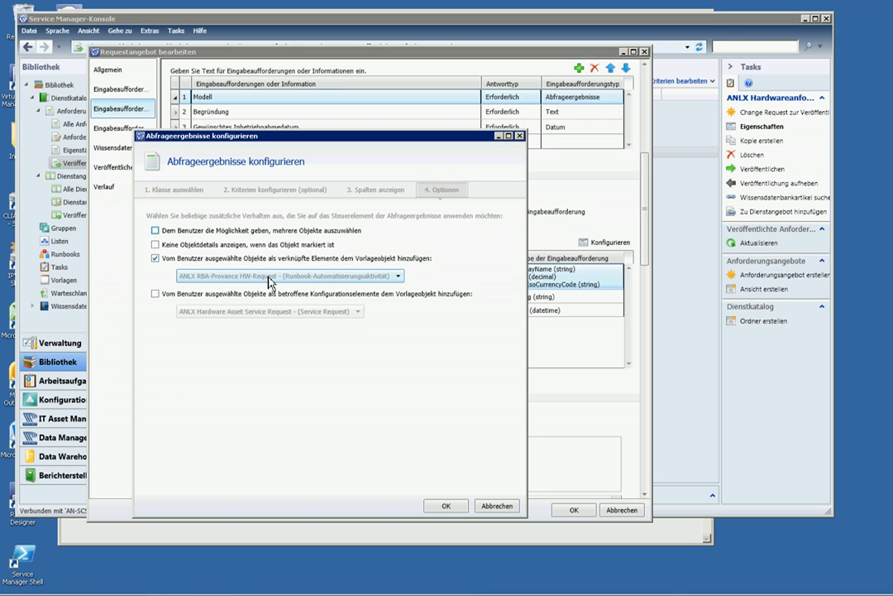
pyautogui.click(496, 506)
# Inspect which prompt outputs are mapped to the properties of the Approval Review Activity, down to its Beschreibung
pyautogui.scroll(-1, 648, 254)
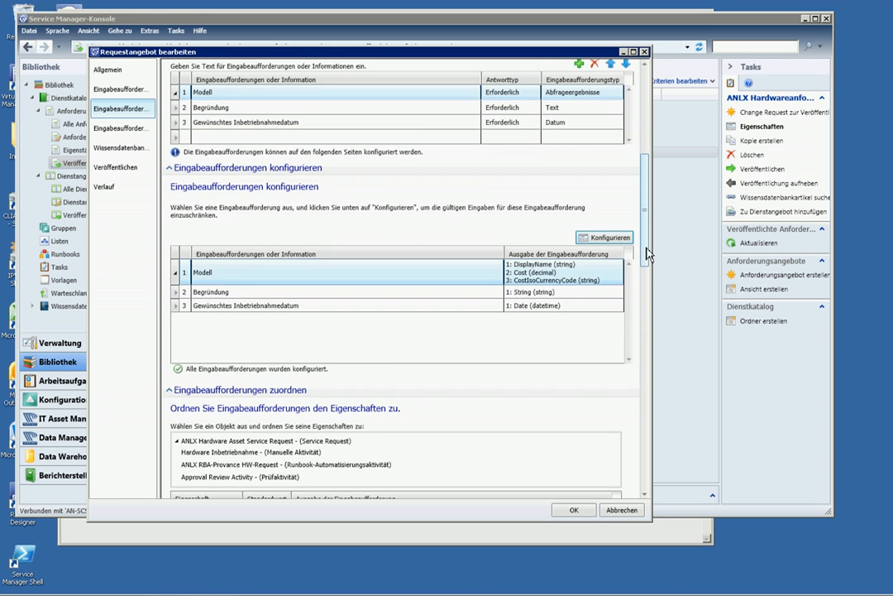
pyautogui.moveTo(648, 254); pyautogui.dragTo(648, 296)
pyautogui.click(187, 249)
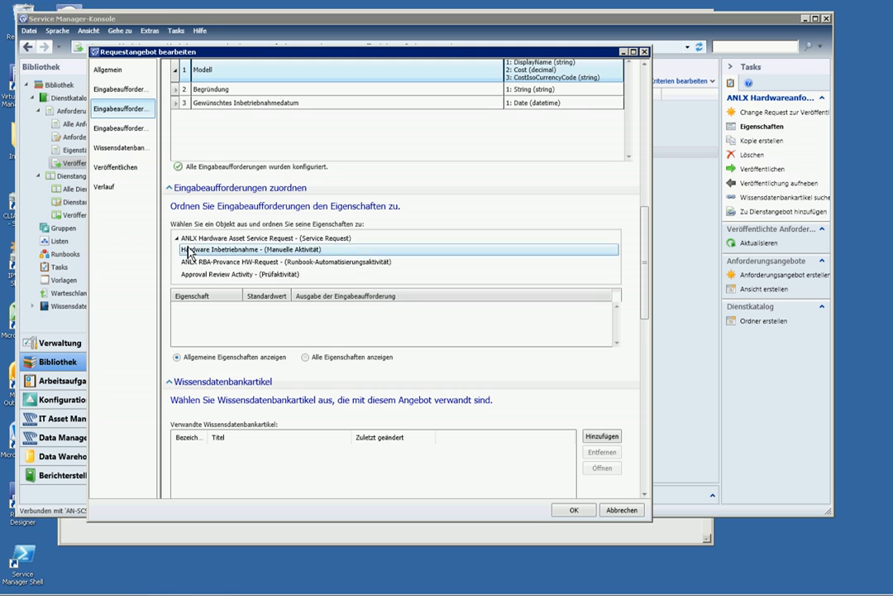
pyautogui.click(245, 276)
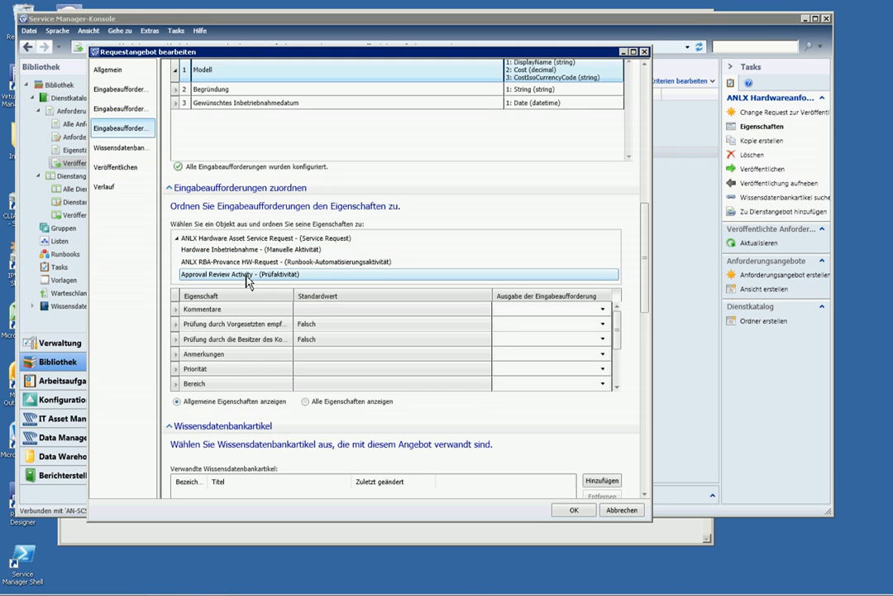
pyautogui.moveTo(619, 333); pyautogui.dragTo(620, 378)
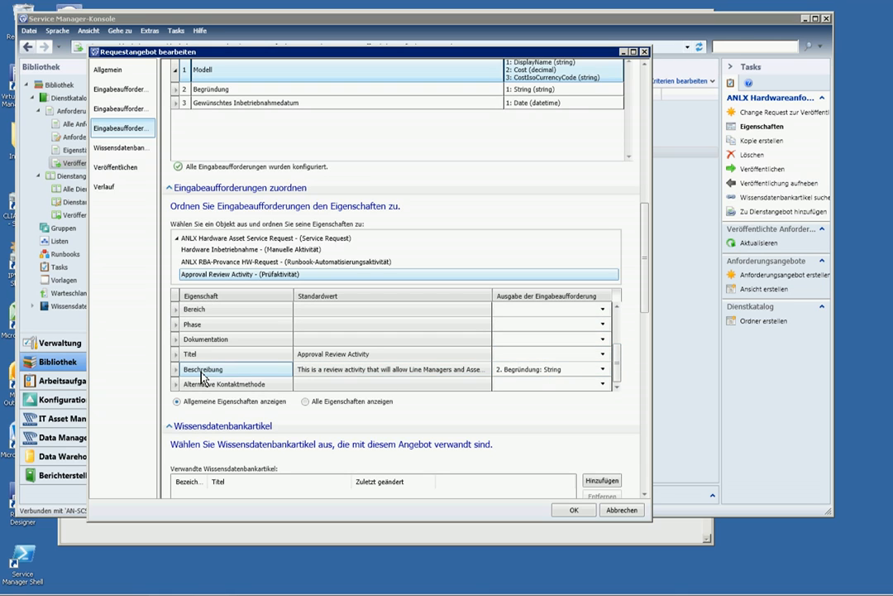
# Inspect all property mappings of the manual activity Hardware Inbetriebnahme and the publishing settings, and close the request offering without saving
pyautogui.click(236, 251)
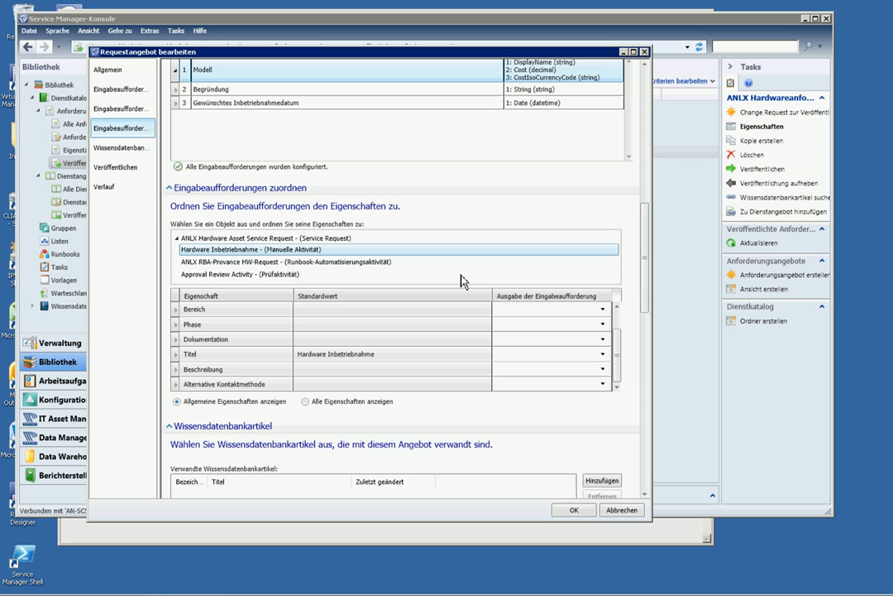
pyautogui.click(308, 402)
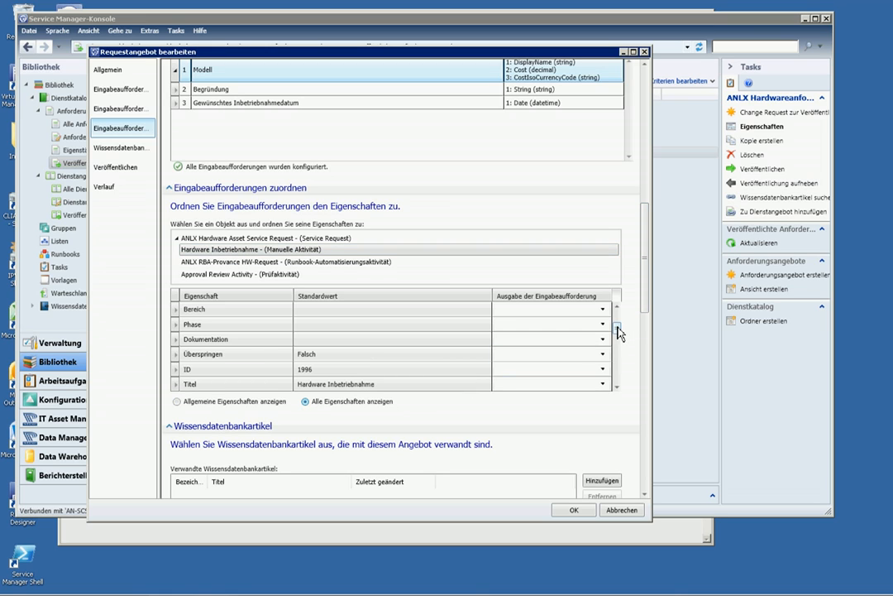
pyautogui.moveTo(621, 337); pyautogui.dragTo(622, 353)
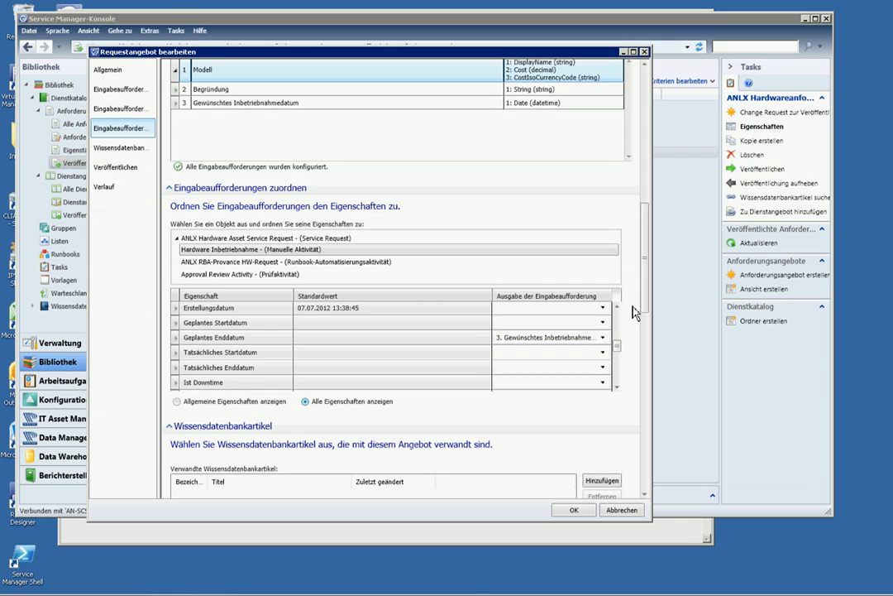
pyautogui.moveTo(646, 243); pyautogui.dragTo(644, 385)
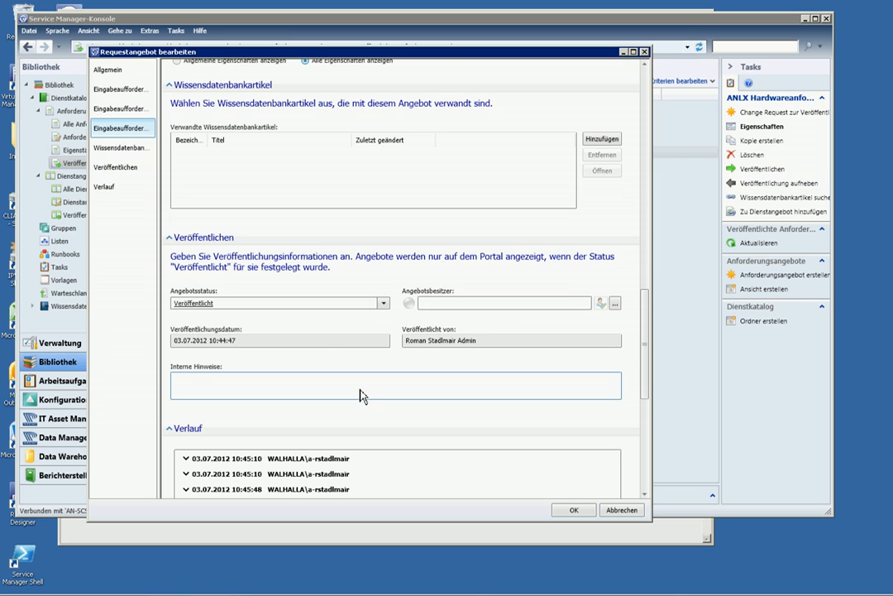
pyautogui.click(622, 510)
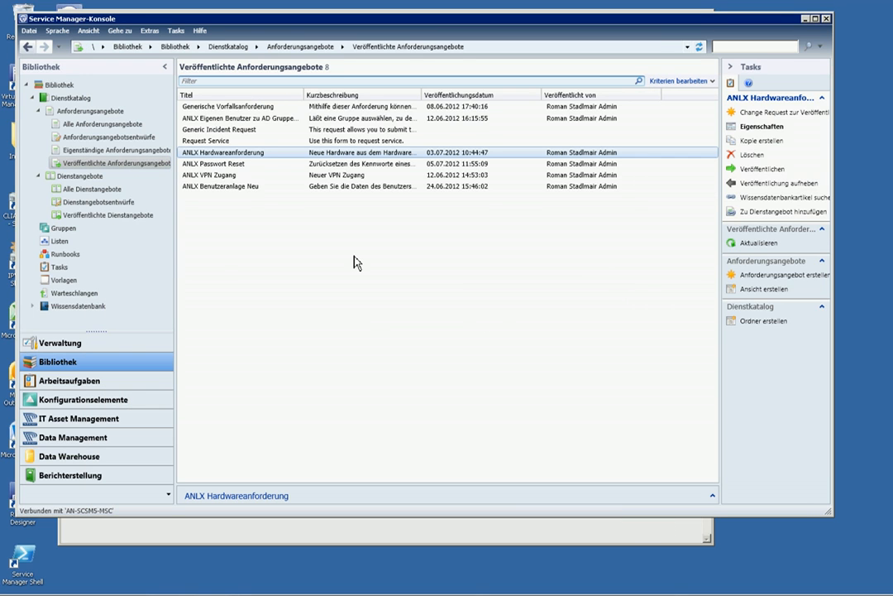
# Open the published service offering Arbeitsplatzausstattung, check its assigned request offerings, and close it without saving
pyautogui.click(81, 217)
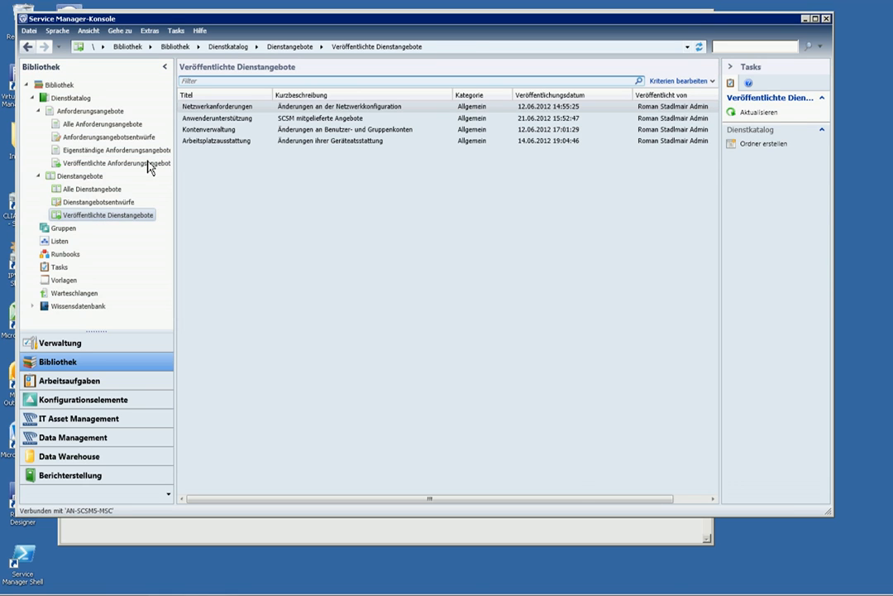
pyautogui.click(229, 146)
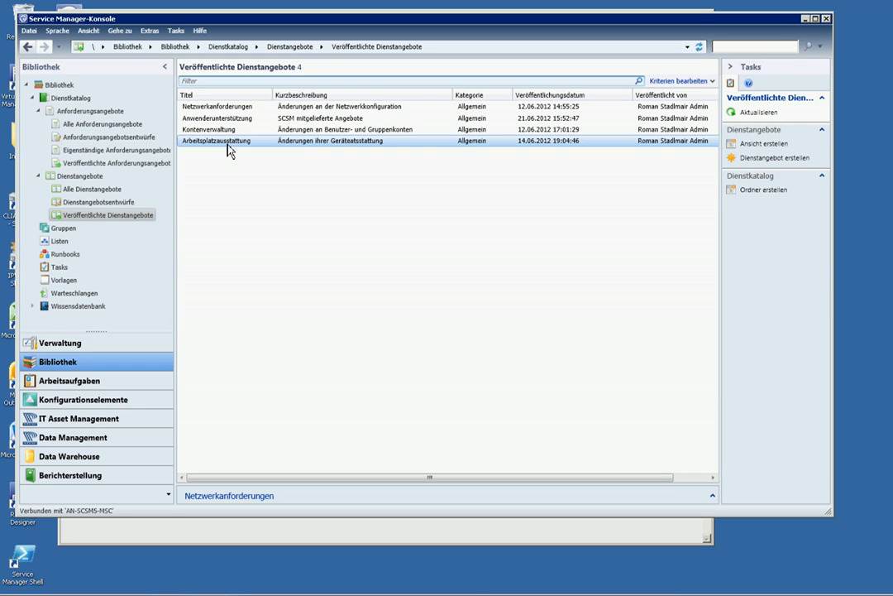
pyautogui.doubleClick(229, 147)
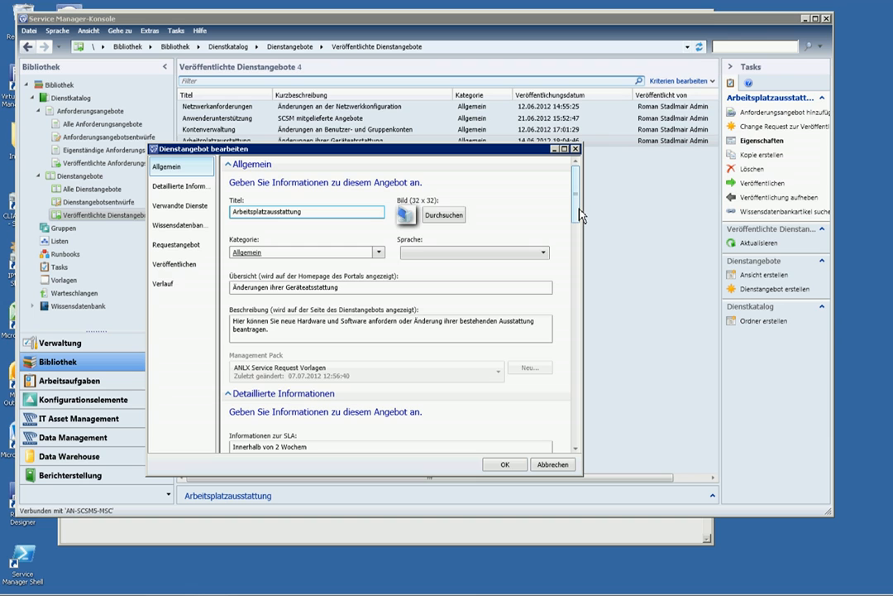
pyautogui.moveTo(580, 217); pyautogui.dragTo(583, 360)
pyautogui.click(253, 321)
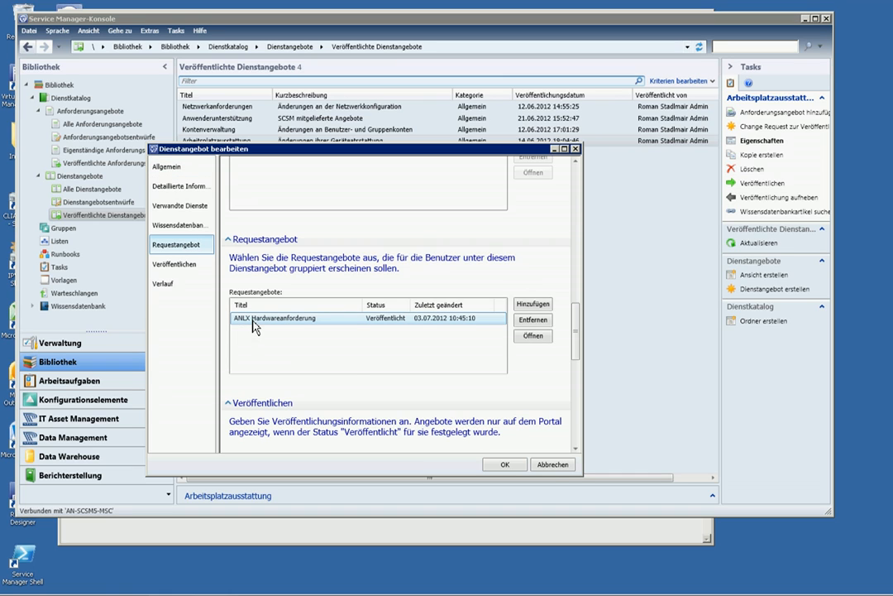
pyautogui.click(552, 469)
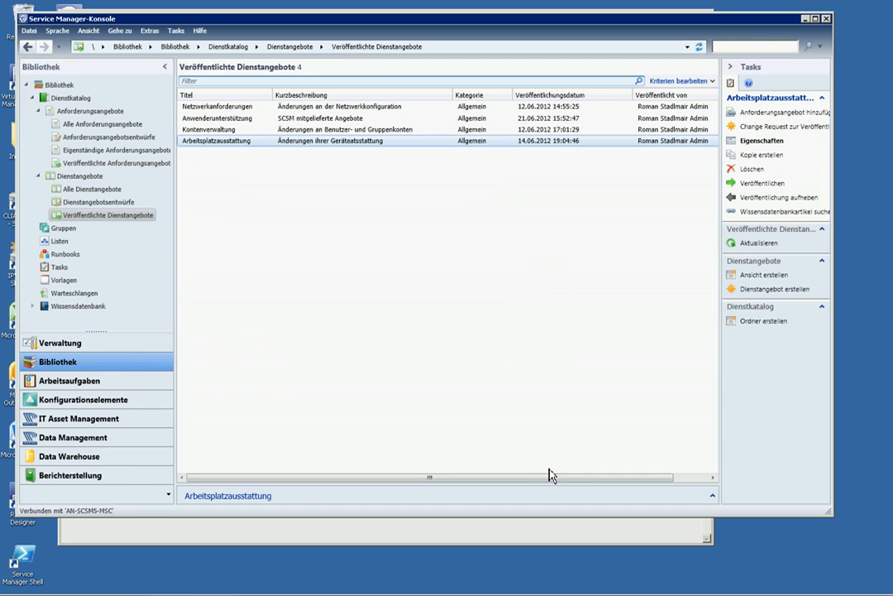
# Open the completed service request SR1865 in the work items and review its user inputs and affected user
pyautogui.click(93, 381)
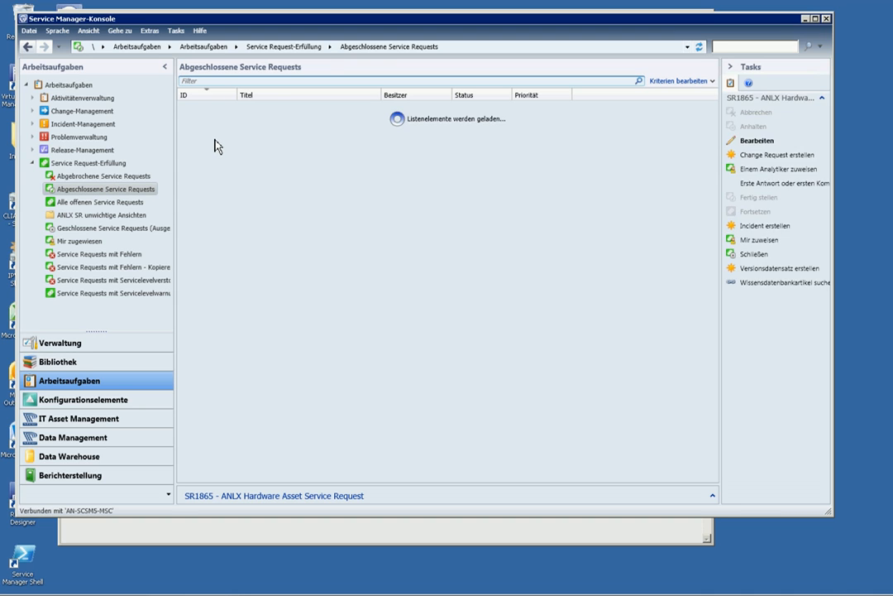
pyautogui.click(199, 130)
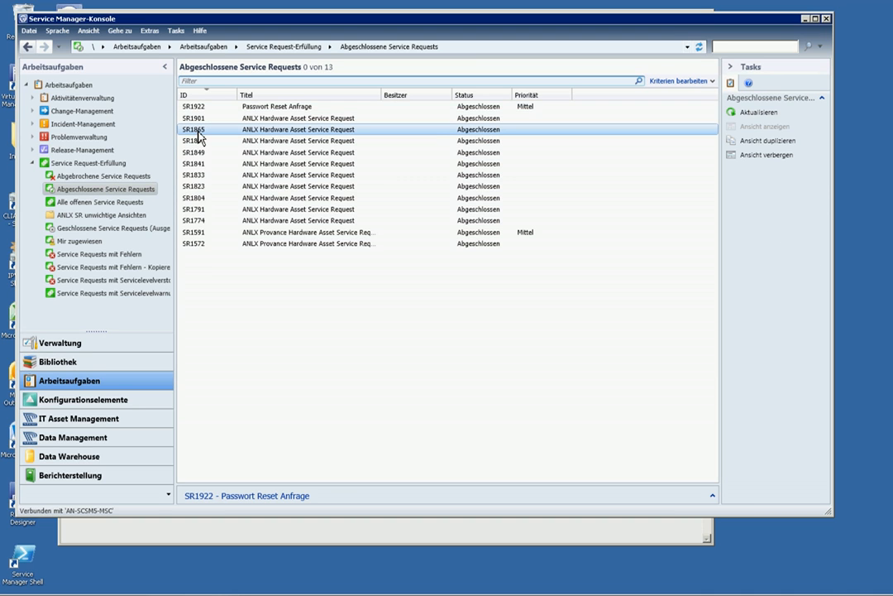
pyautogui.doubleClick(200, 132)
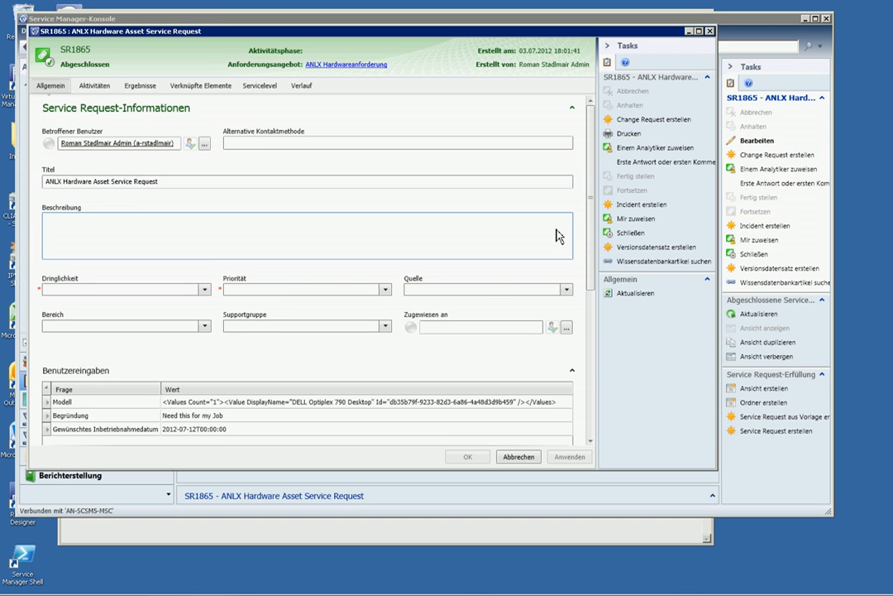
pyautogui.scroll(-3, 593, 231)
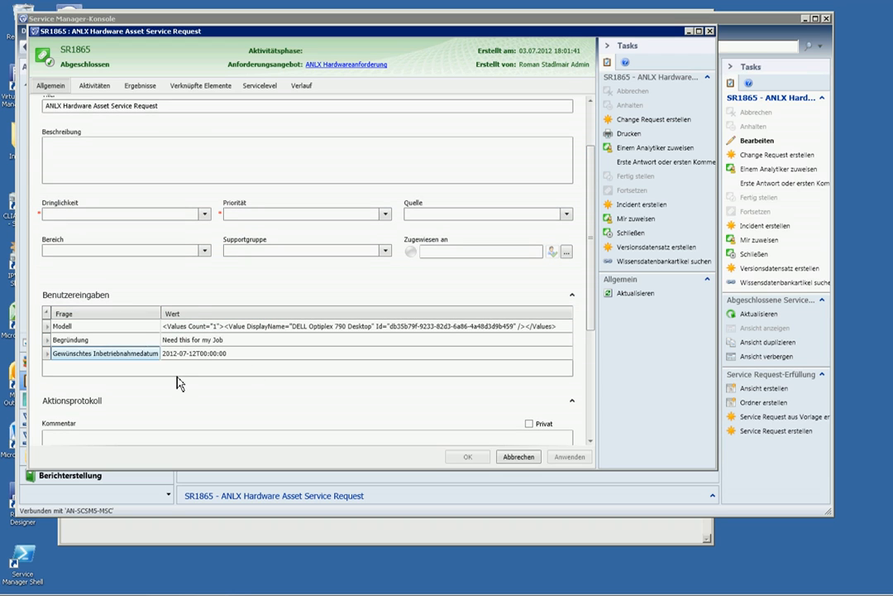
pyautogui.moveTo(591, 307); pyautogui.dragTo(590, 155)
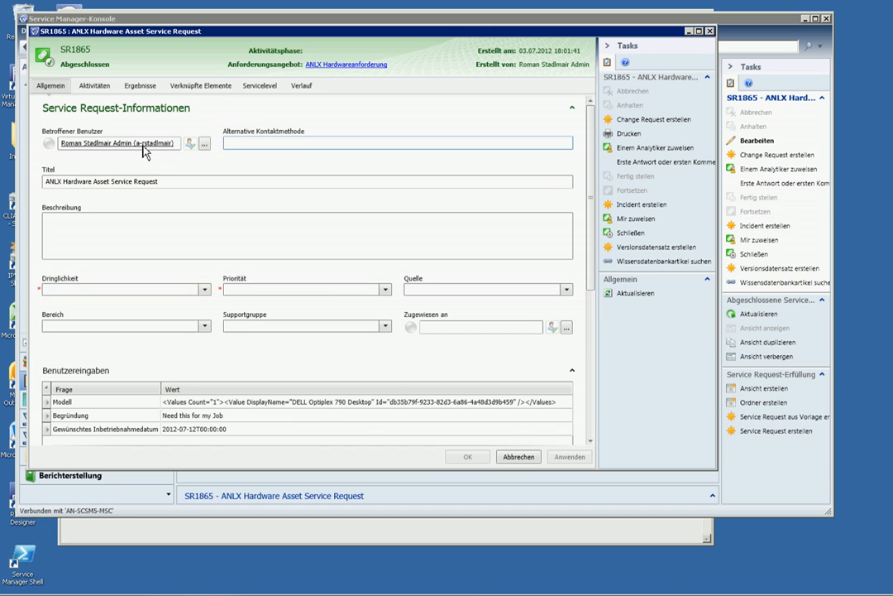
# Inspect the description of the Approval Review Activity among the request's activities, and close it without saving
pyautogui.click(96, 87)
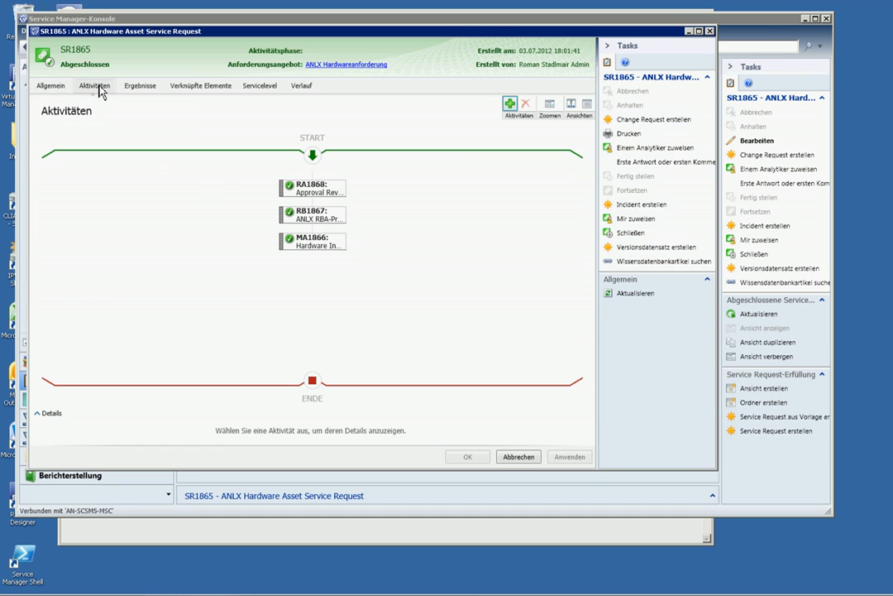
pyautogui.doubleClick(318, 196)
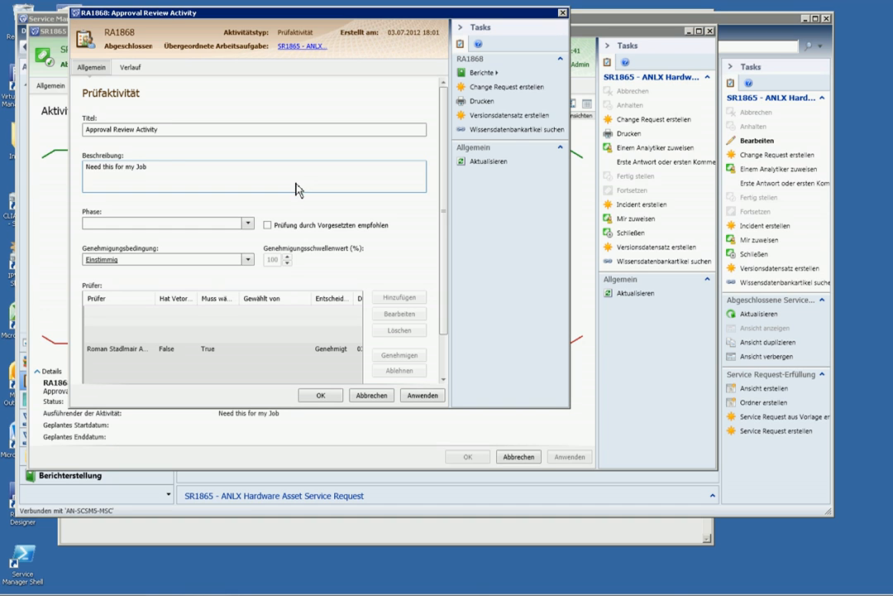
pyautogui.moveTo(171, 171)
pyautogui.mouseDown()
pyautogui.moveTo(86, 172)
pyautogui.moveTo(163, 172)
pyautogui.mouseUp()
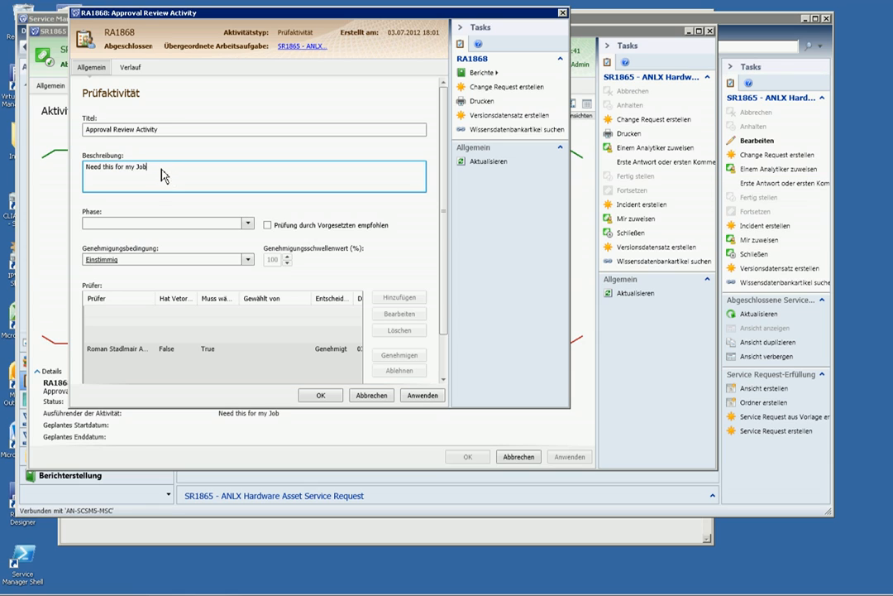
pyautogui.moveTo(163, 176); pyautogui.dragTo(90, 173)
pyautogui.click(374, 396)
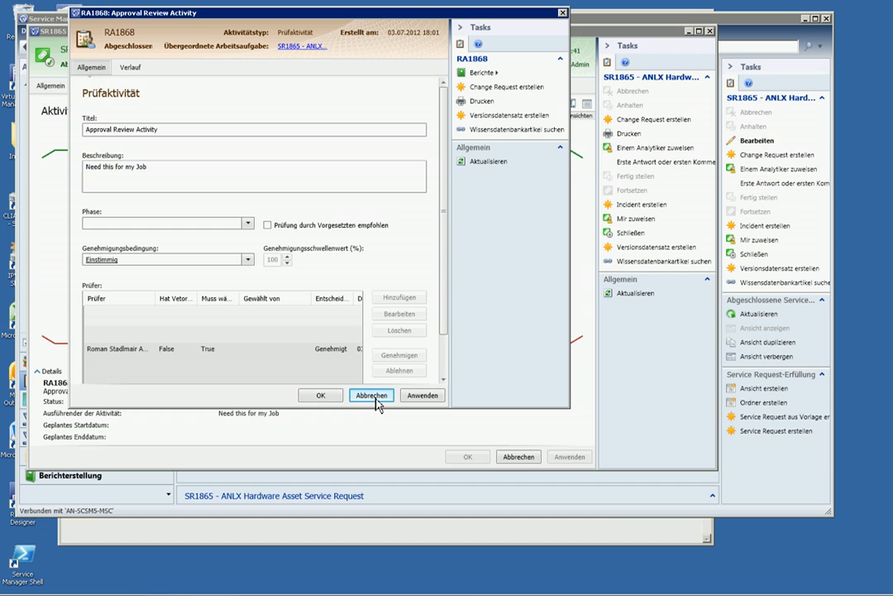
pyautogui.click(484, 337)
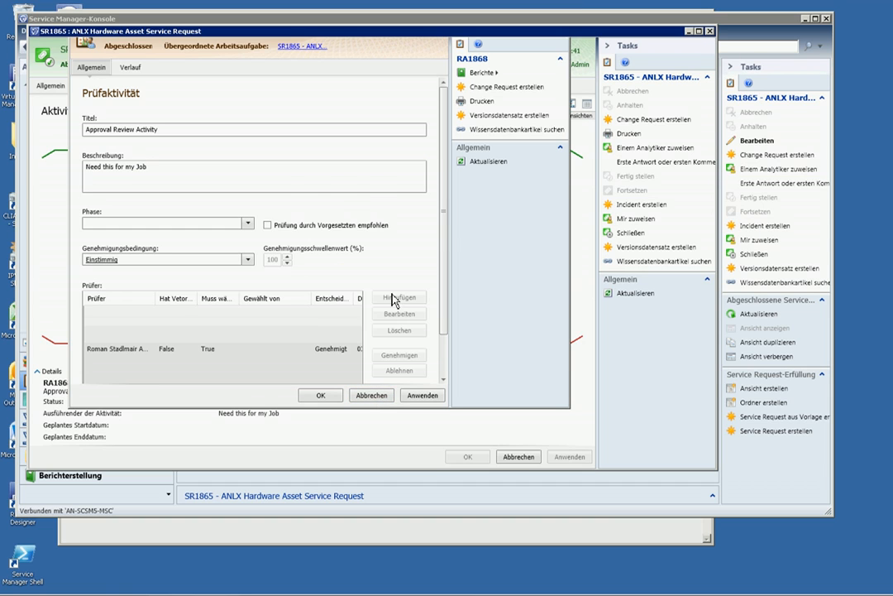
# Inspect the related configuration items of the runbook activity ANLX RBA-Provance HW-Request, widening the Name column, and close it without saving
pyautogui.doubleClick(319, 221)
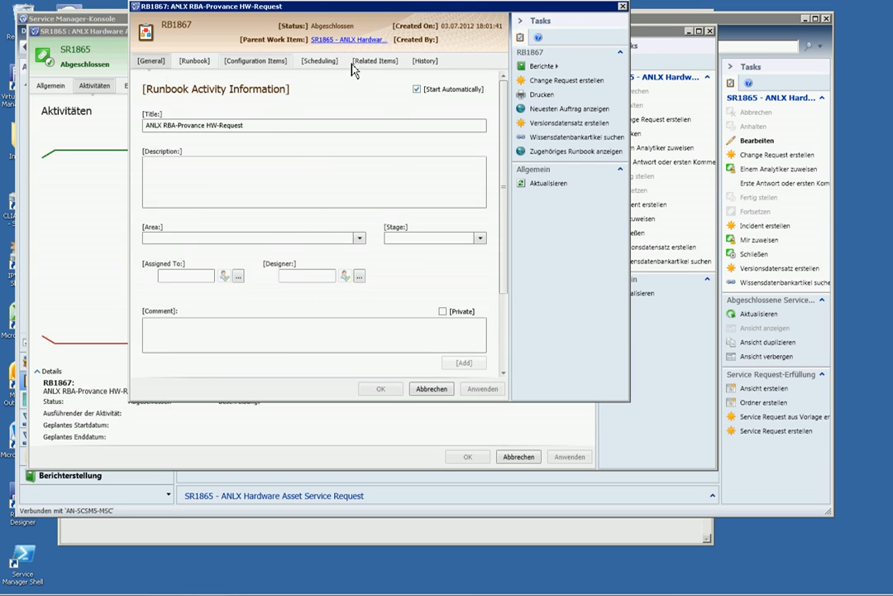
pyautogui.click(372, 65)
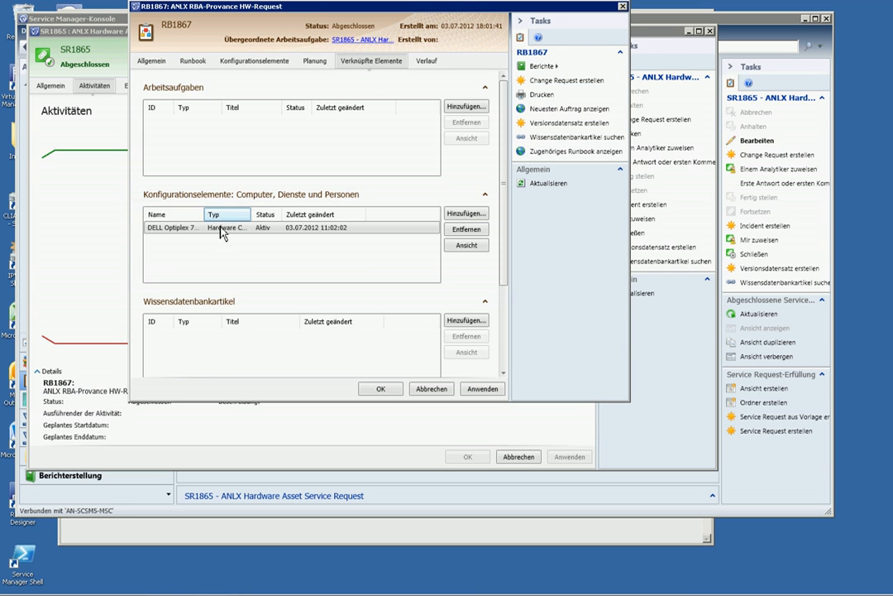
pyautogui.moveTo(203, 214); pyautogui.dragTo(247, 217)
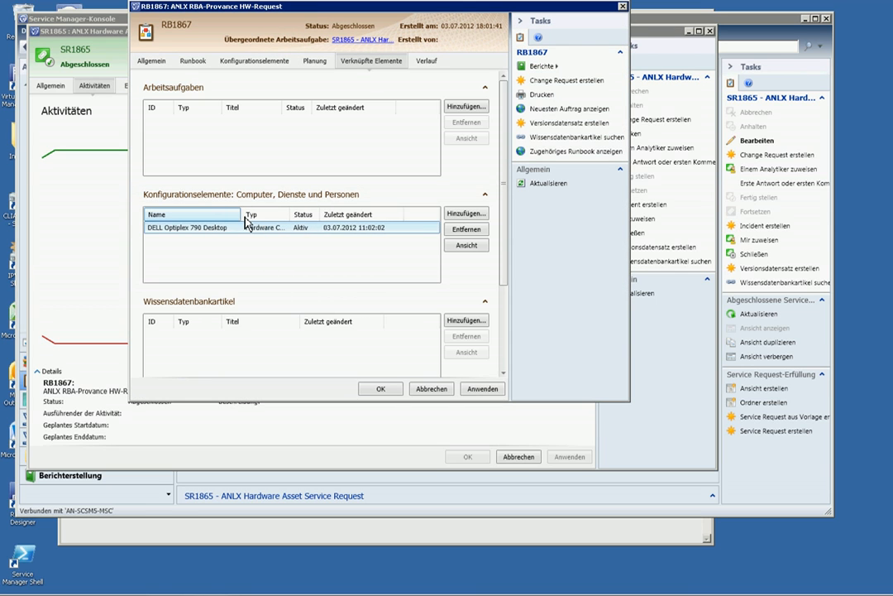
pyautogui.click(209, 228)
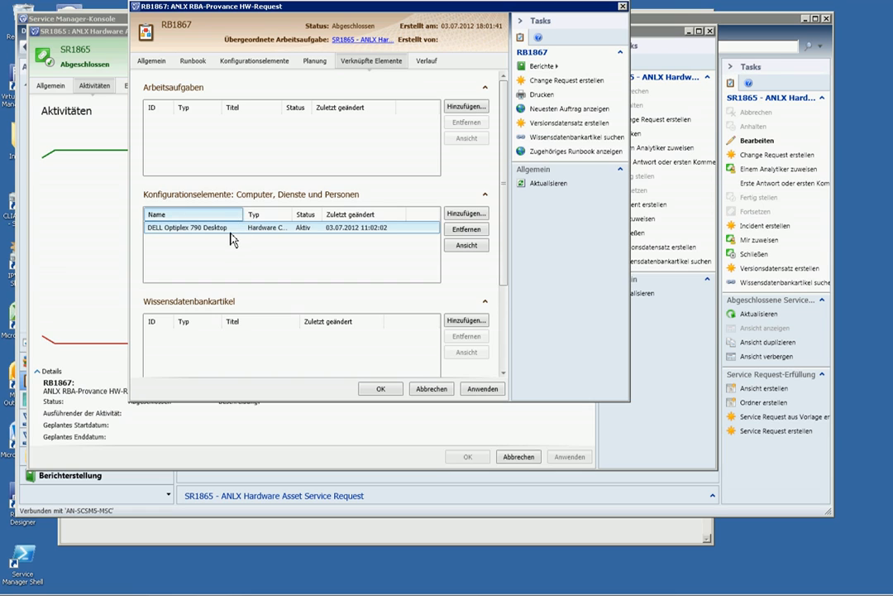
pyautogui.click(431, 394)
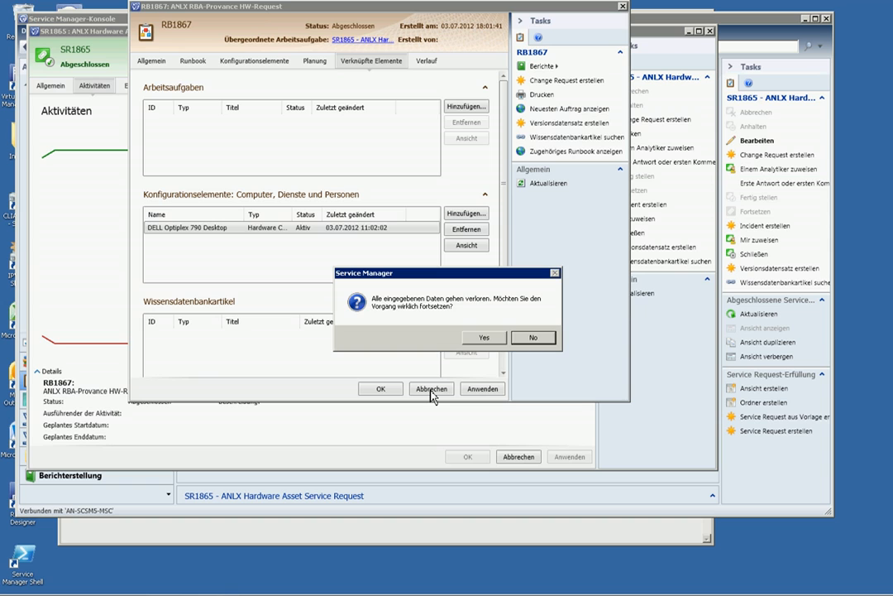
pyautogui.click(469, 344)
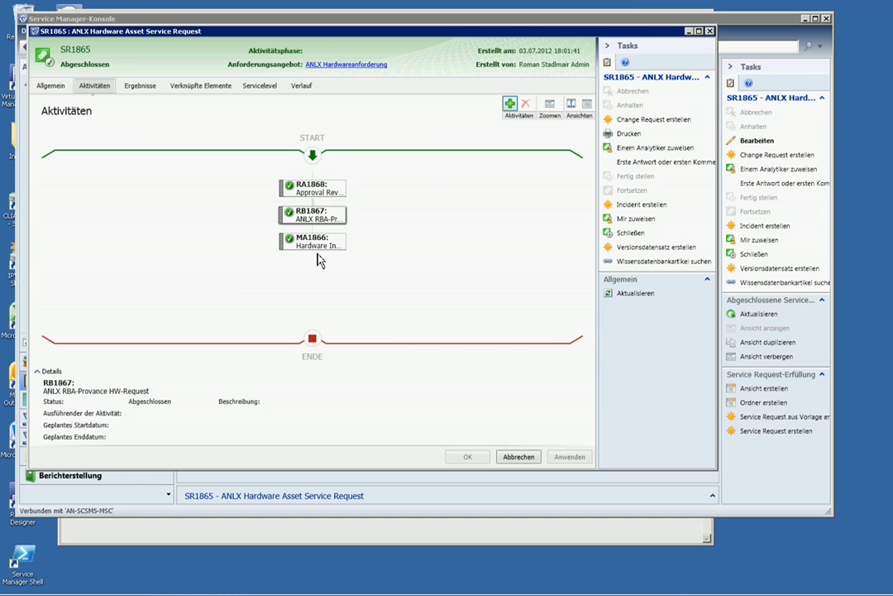
# Inspect the planned end date, affected configuration items and notes of the request's Hardware Inbetriebnahme activity, and close it without saving
pyautogui.doubleClick(317, 245)
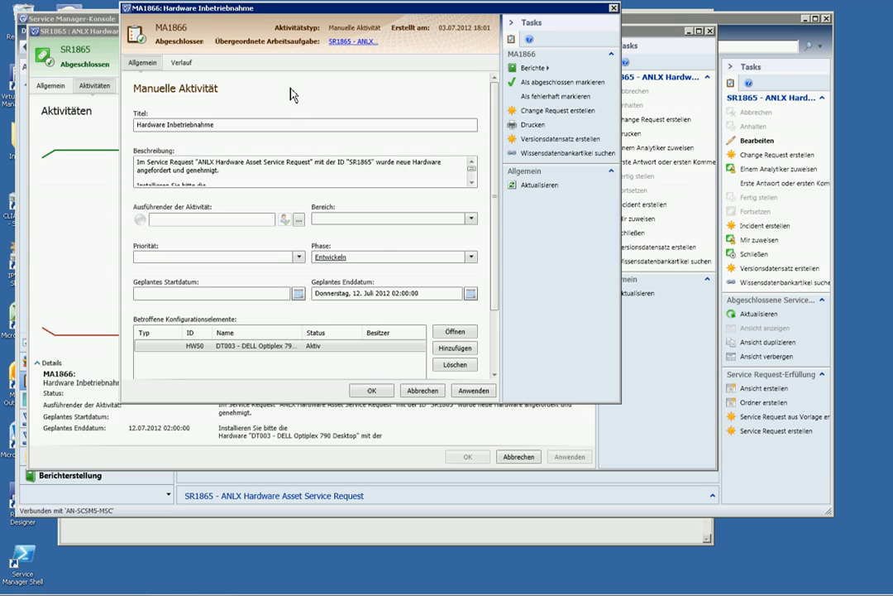
pyautogui.click(229, 347)
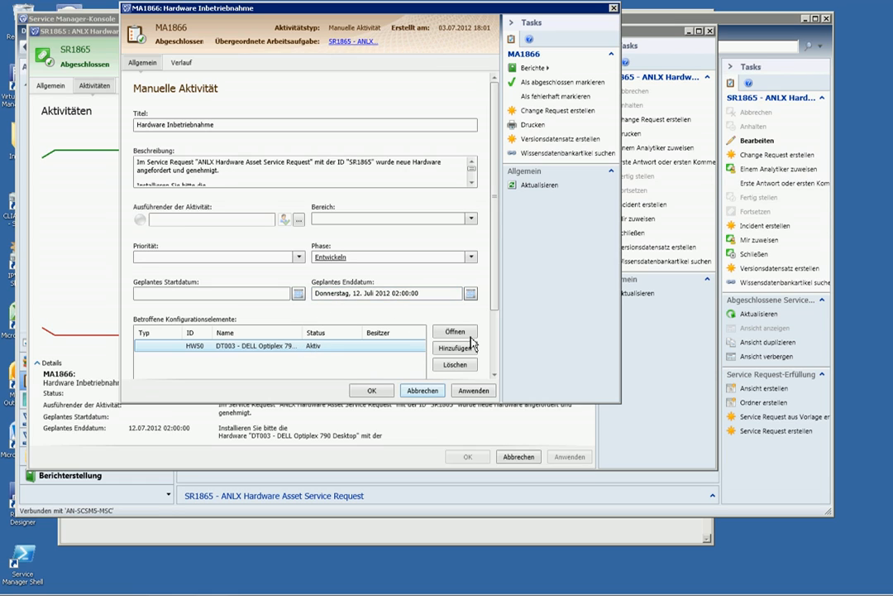
pyautogui.scroll(-2, 498, 349)
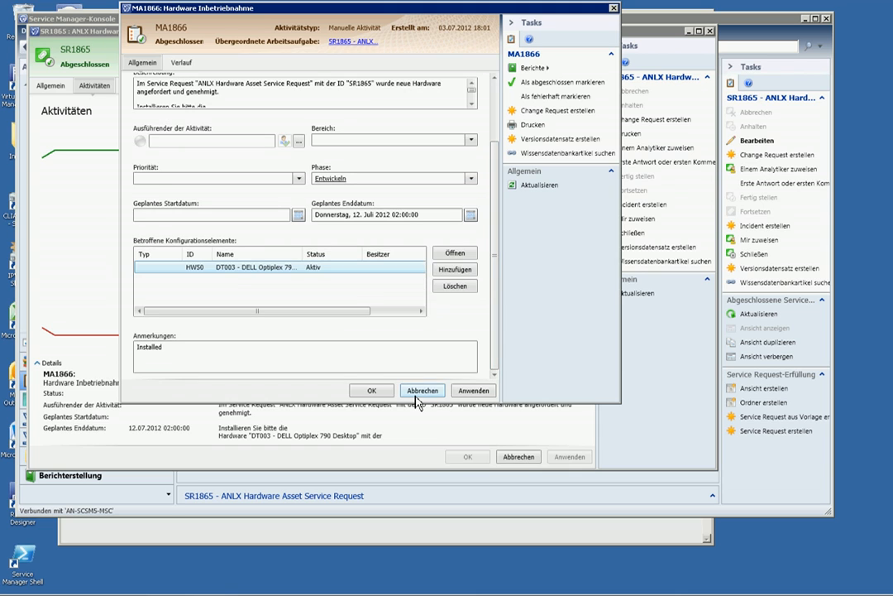
pyautogui.click(421, 392)
pyautogui.click(486, 338)
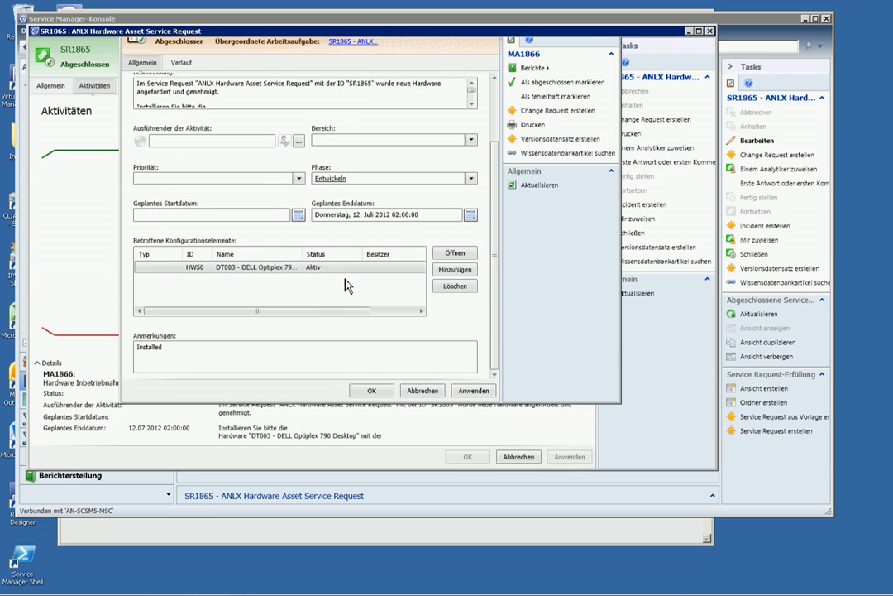